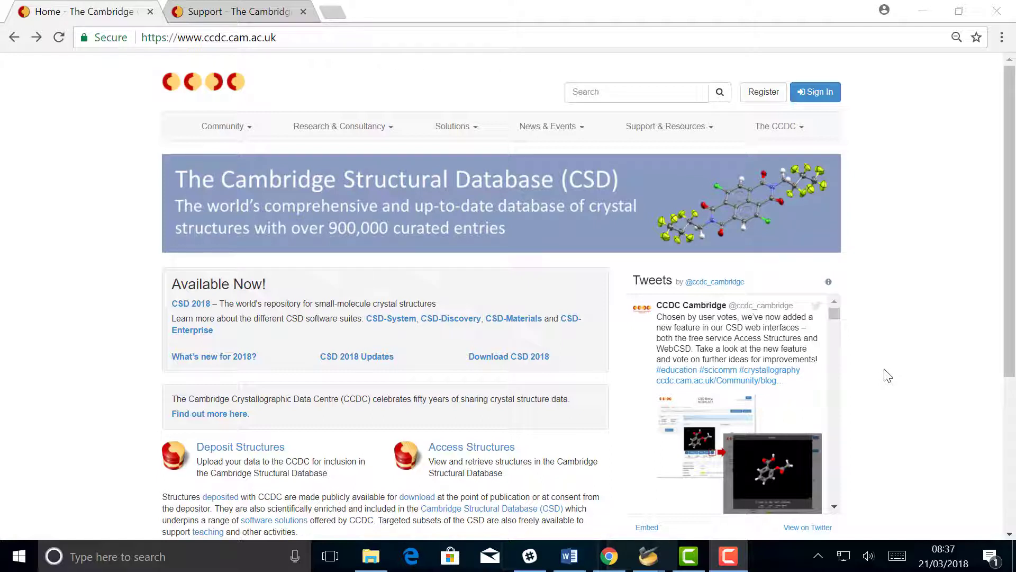
Open Deposit Structures and sign in with the saved CCDC username and the account password.
{"action": "key", "text": "alt+Tab"}
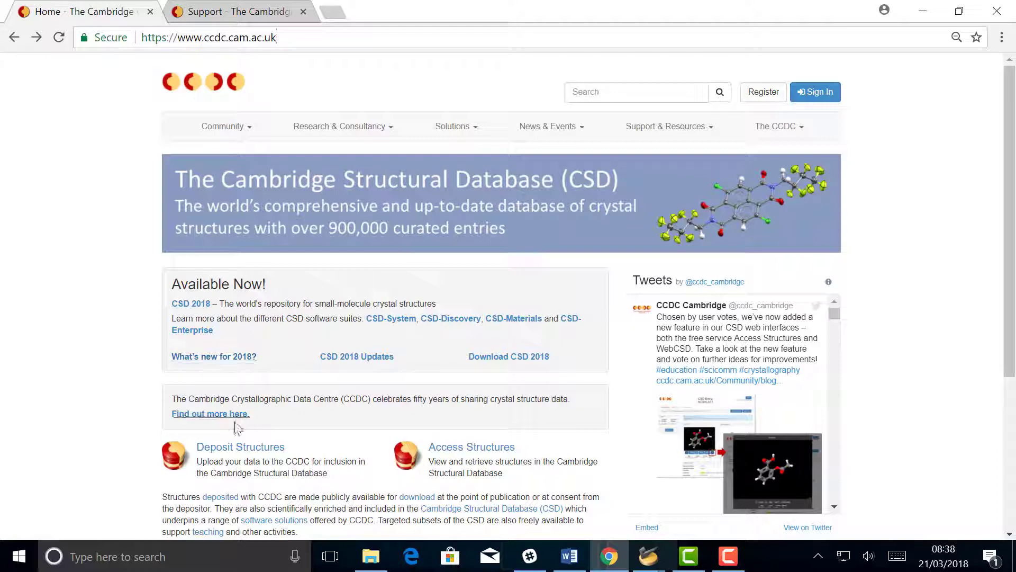
{"action": "left_click", "coordinate": [236, 452]}
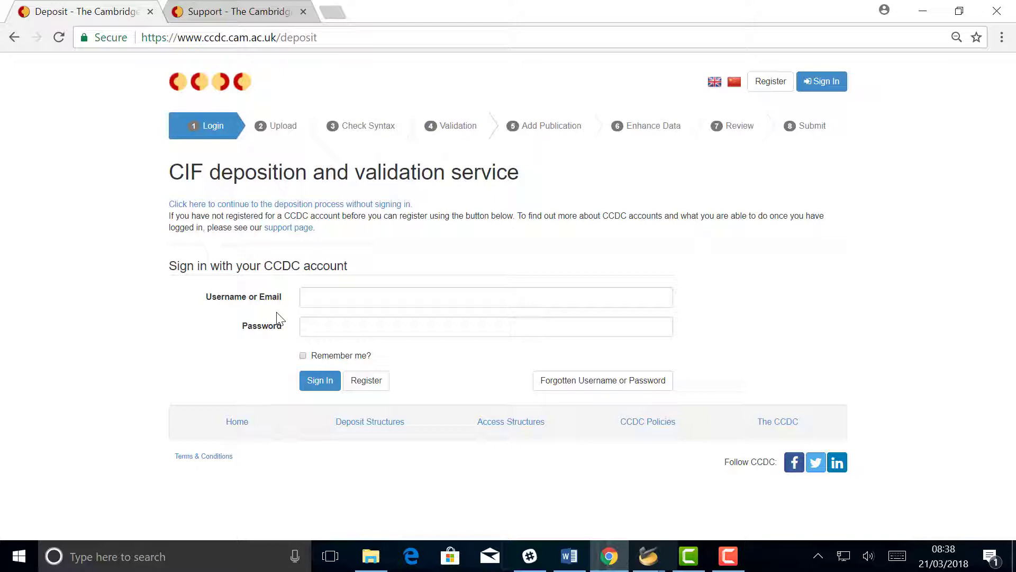
{"action": "left_click", "coordinate": [310, 293]}
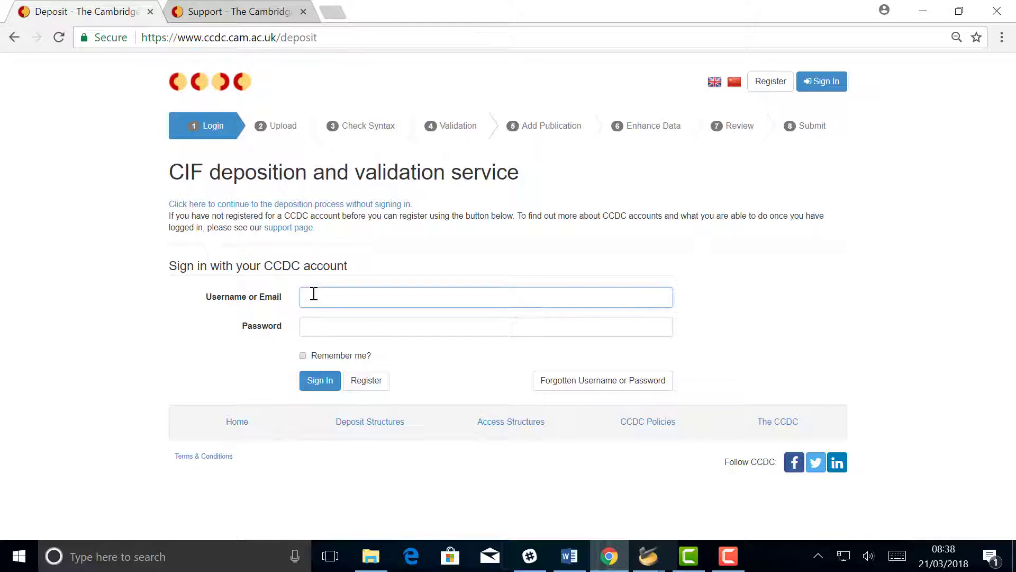
{"action": "left_click", "coordinate": [372, 318]}
{"action": "left_click", "coordinate": [370, 327]}
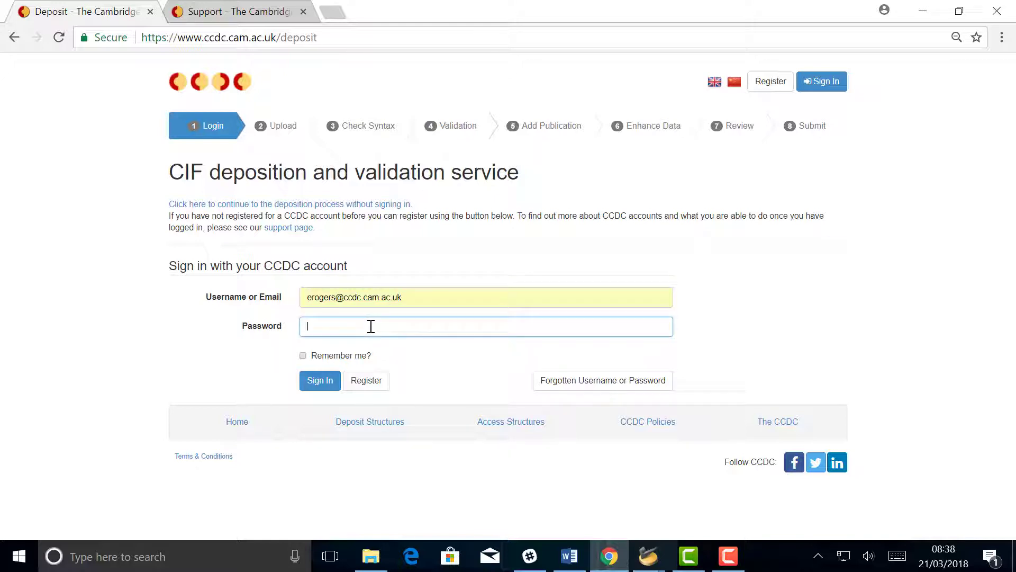
{"action": "type", "text": "************"}
Complete sign-in and review the pre-filled Upload form down to the ORCID iD field.
{"action": "left_click", "coordinate": [320, 381]}
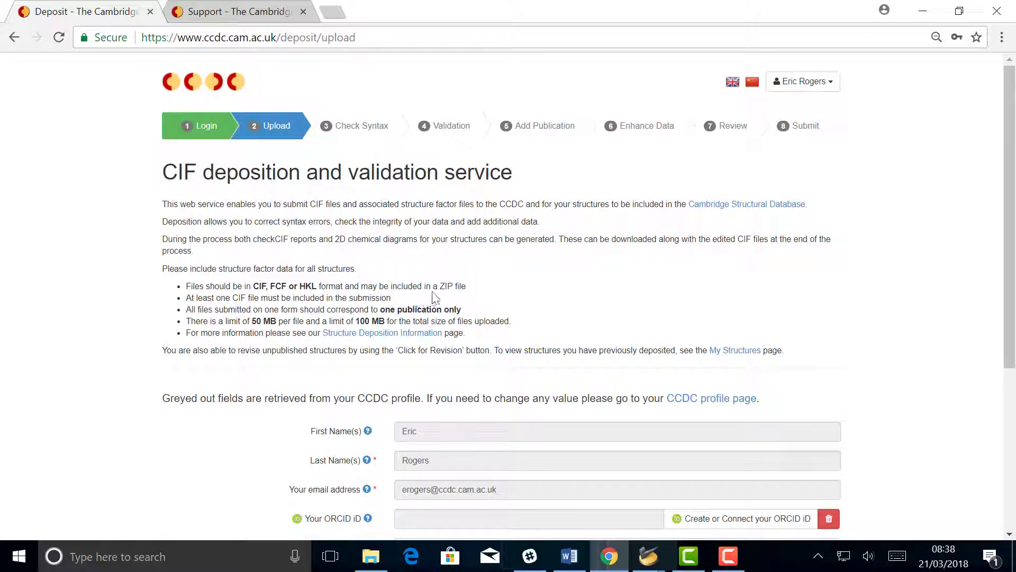
{"action": "scroll", "coordinate": [437, 291], "scroll_direction": "down", "scroll_amount": 2}
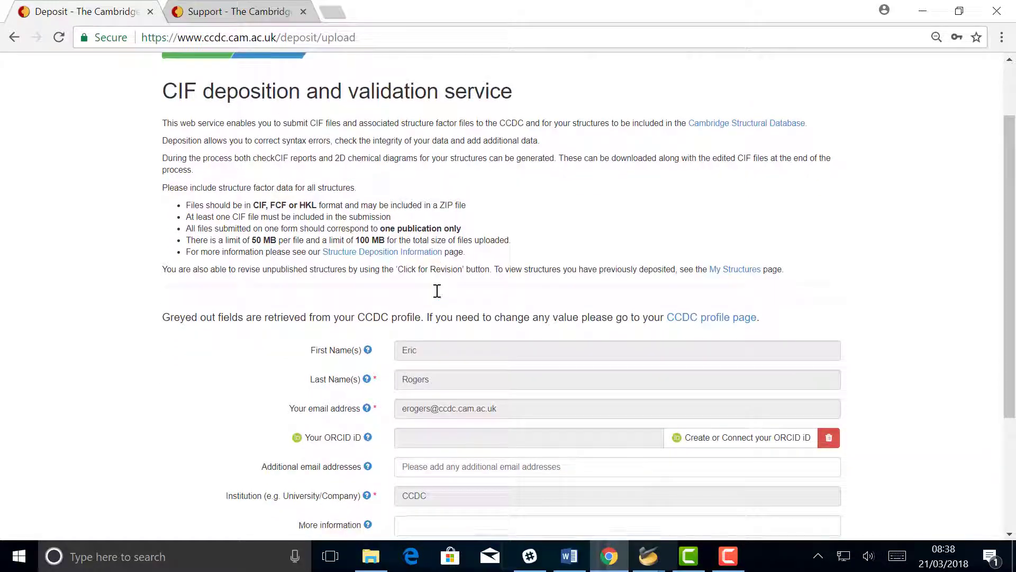
{"action": "scroll", "coordinate": [440, 297], "scroll_direction": "down", "scroll_amount": 1}
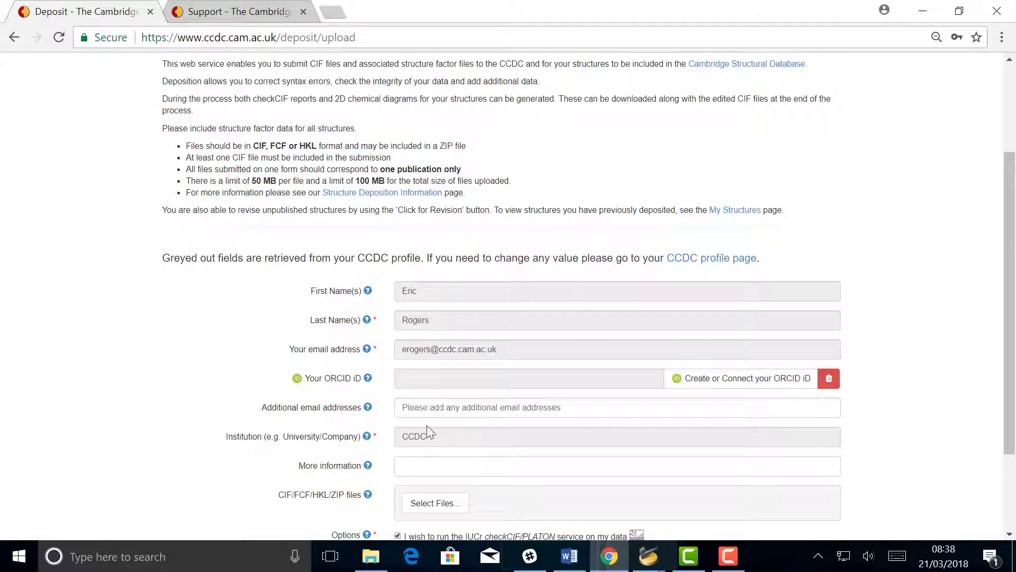
{"action": "scroll", "coordinate": [456, 432], "scroll_direction": "down", "scroll_amount": 1}
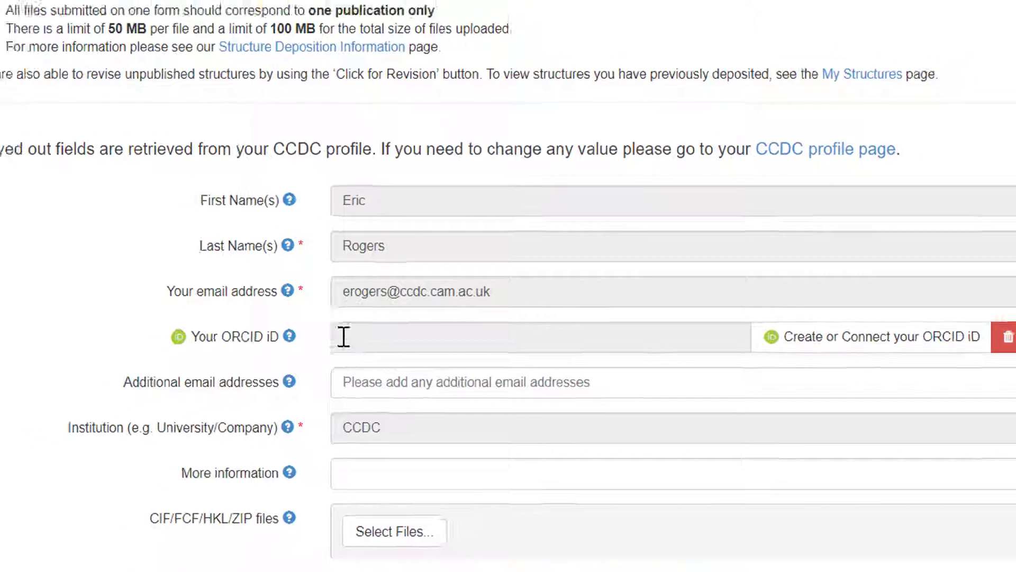
{"action": "left_click", "coordinate": [343, 336]}
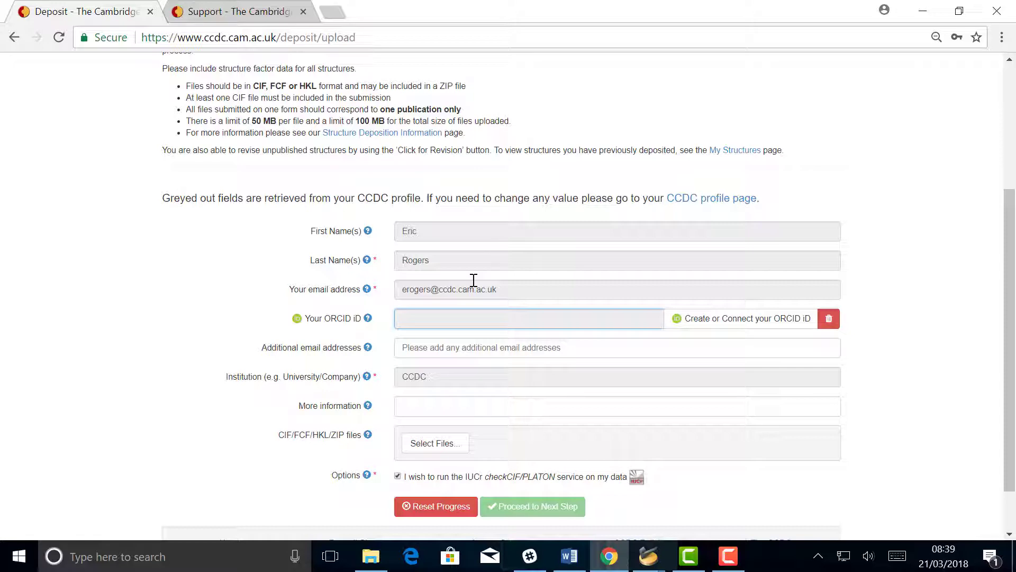
{"action": "scroll", "coordinate": [418, 325], "scroll_direction": "down", "scroll_amount": 1}
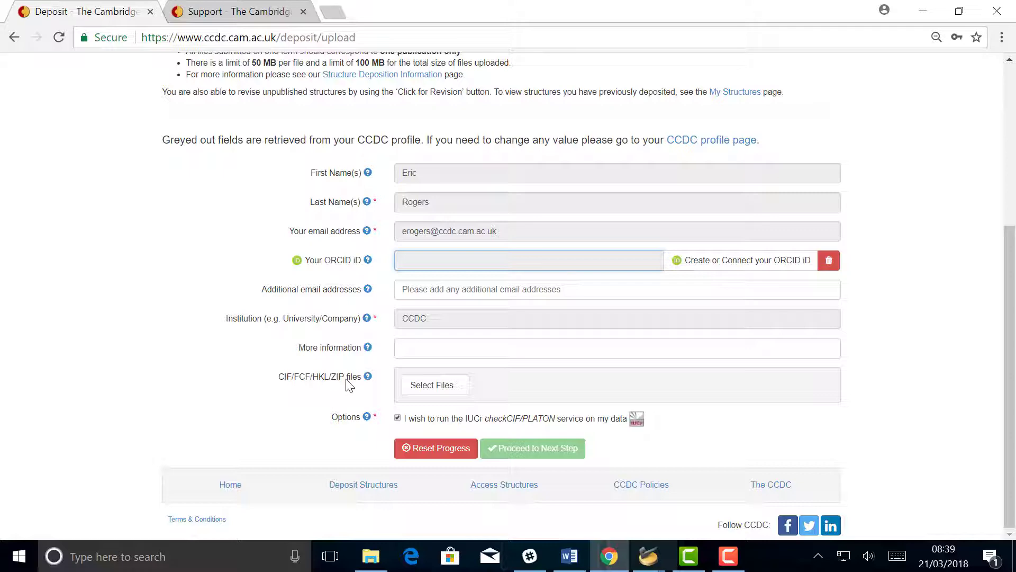
{"action": "mouse_move", "coordinate": [648, 556]}
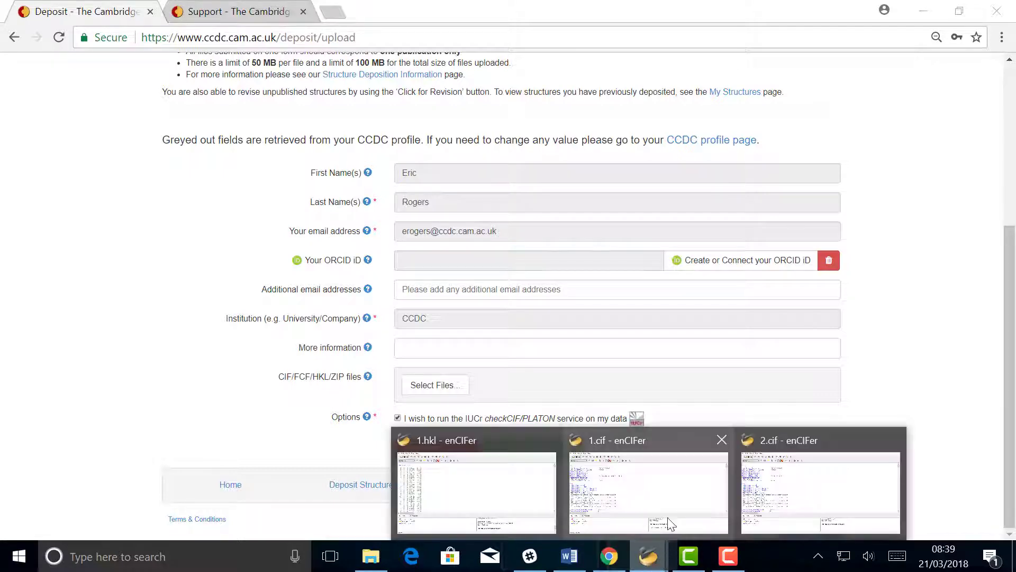
{"action": "left_click", "coordinate": [656, 507]}
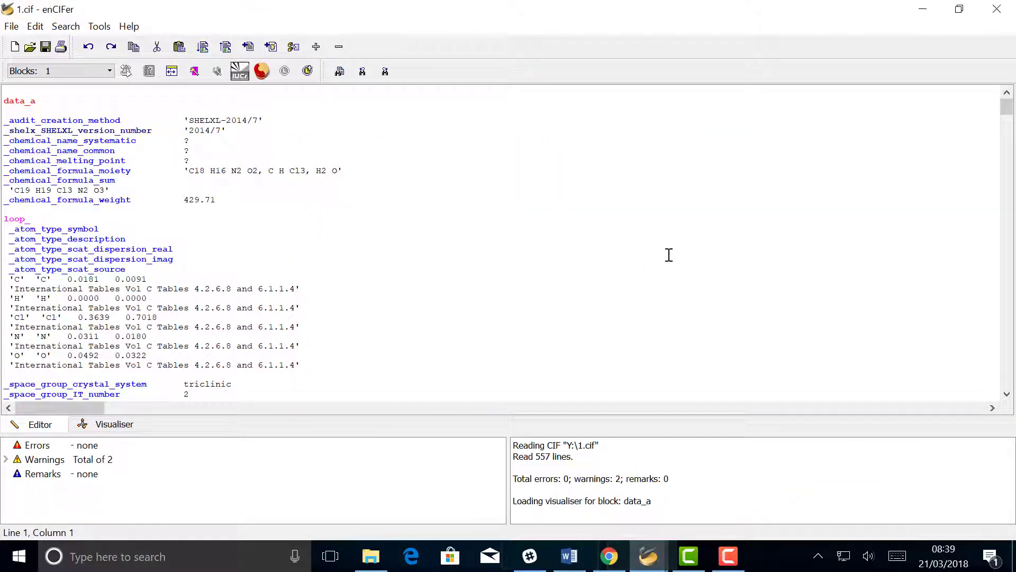
{"action": "left_click_drag", "start_coordinate": [1008, 111], "coordinate": [1014, 394]}
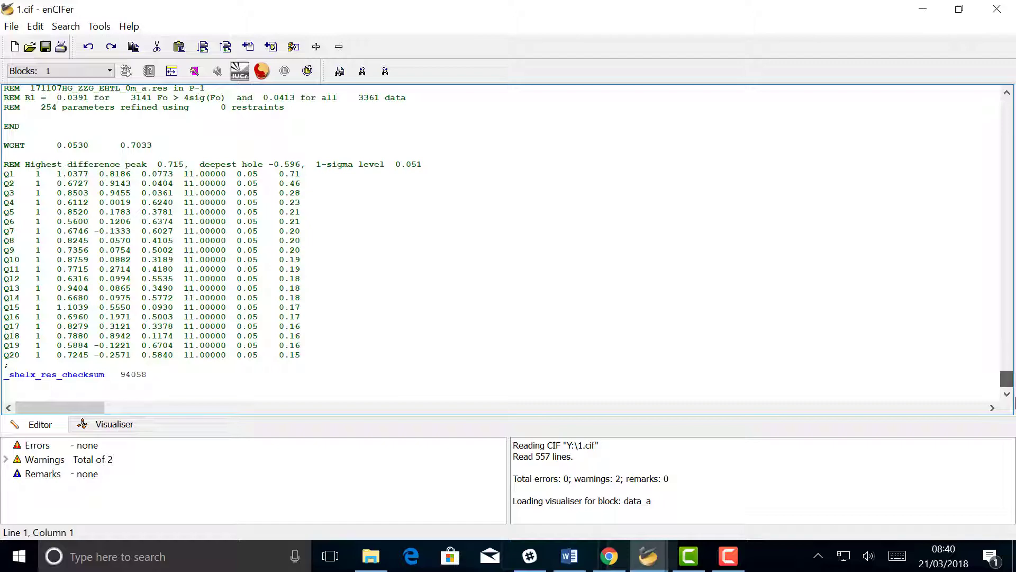
{"action": "left_click_drag", "start_coordinate": [1007, 378], "coordinate": [986, 104]}
Attach 1.cif (21.74 KB) to the deposition, leaving checkCIF/PLATON validation ticked.
{"action": "left_click", "coordinate": [922, 9]}
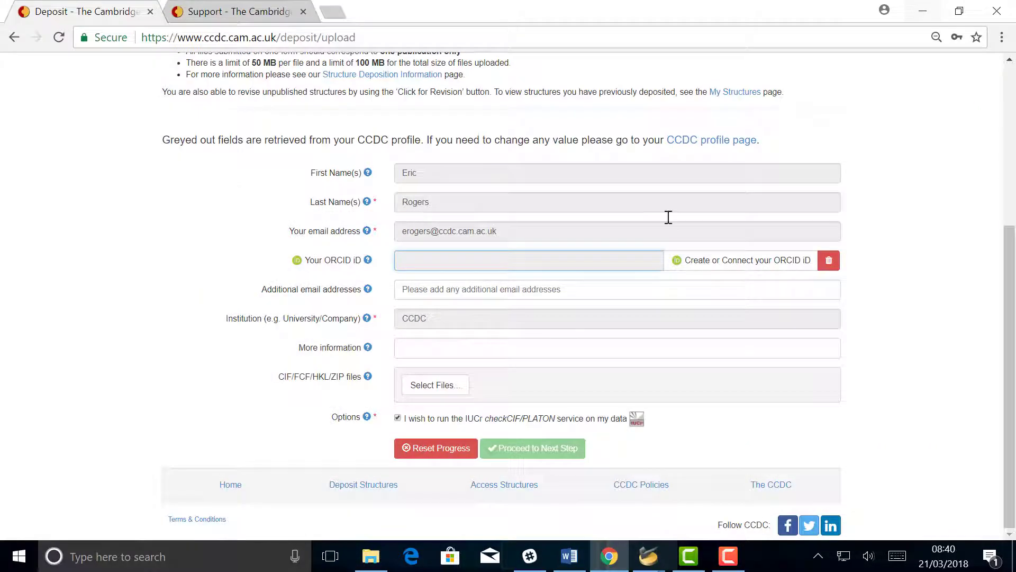
{"action": "left_click", "coordinate": [450, 392]}
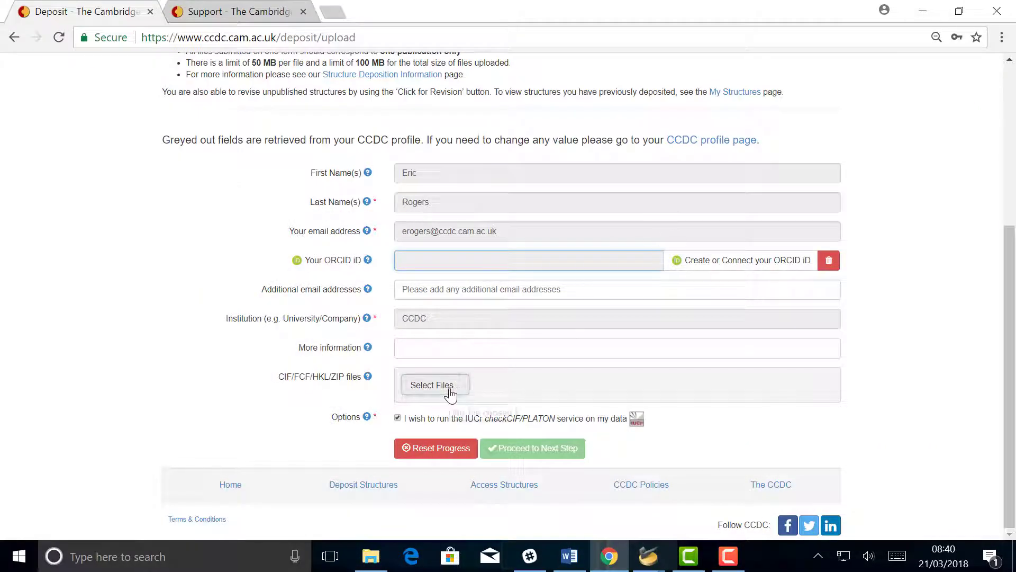
{"action": "scroll", "coordinate": [336, 215], "scroll_direction": "down", "scroll_amount": 2}
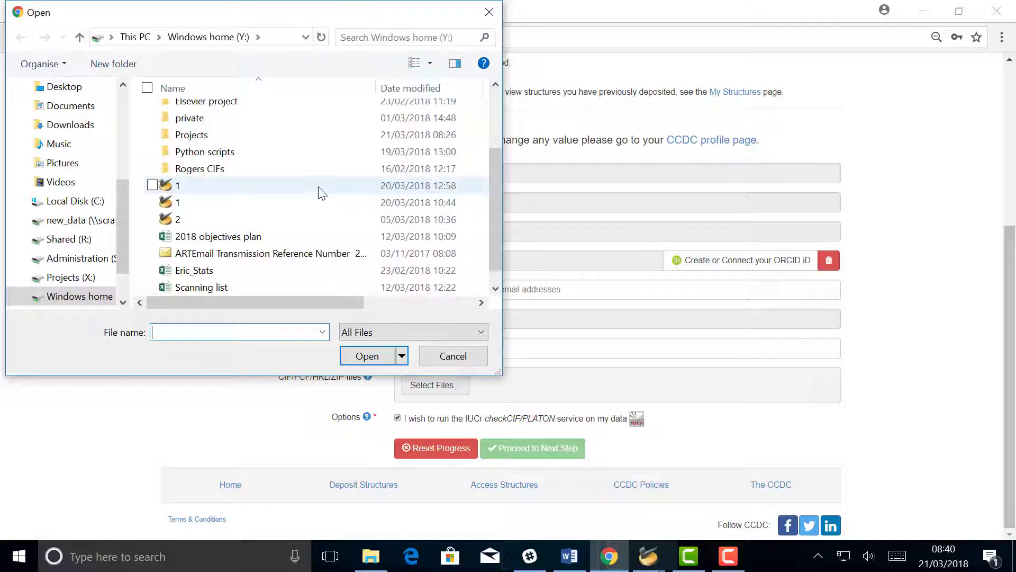
{"action": "left_click", "coordinate": [318, 191]}
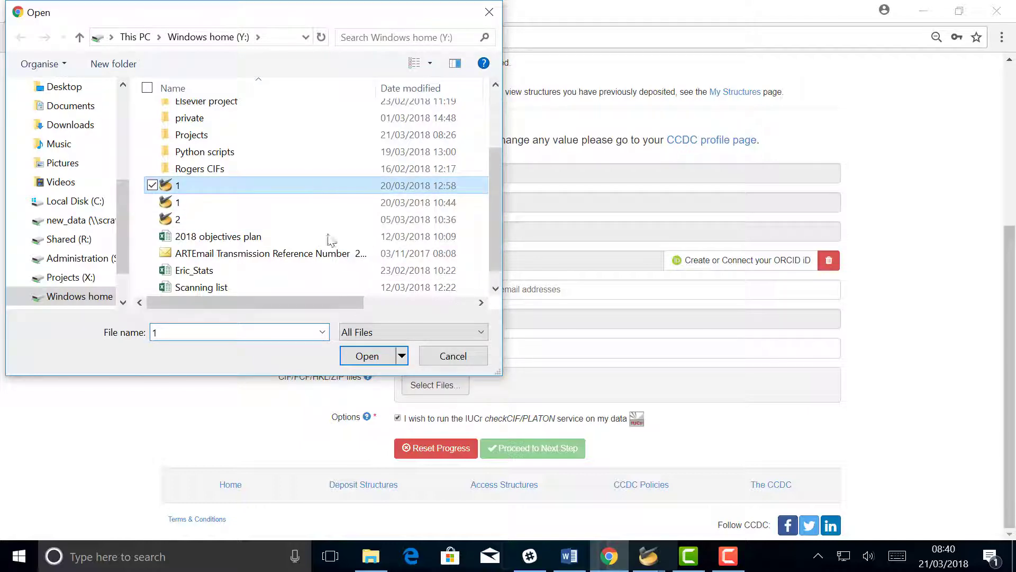
{"action": "left_click", "coordinate": [377, 364]}
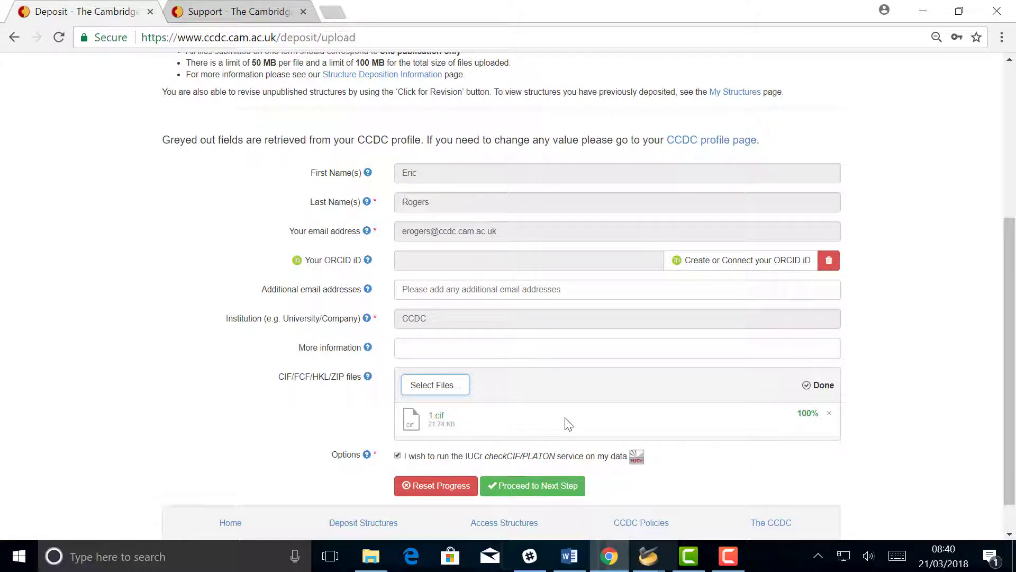
{"action": "scroll", "coordinate": [568, 424], "scroll_direction": "down", "scroll_amount": 1}
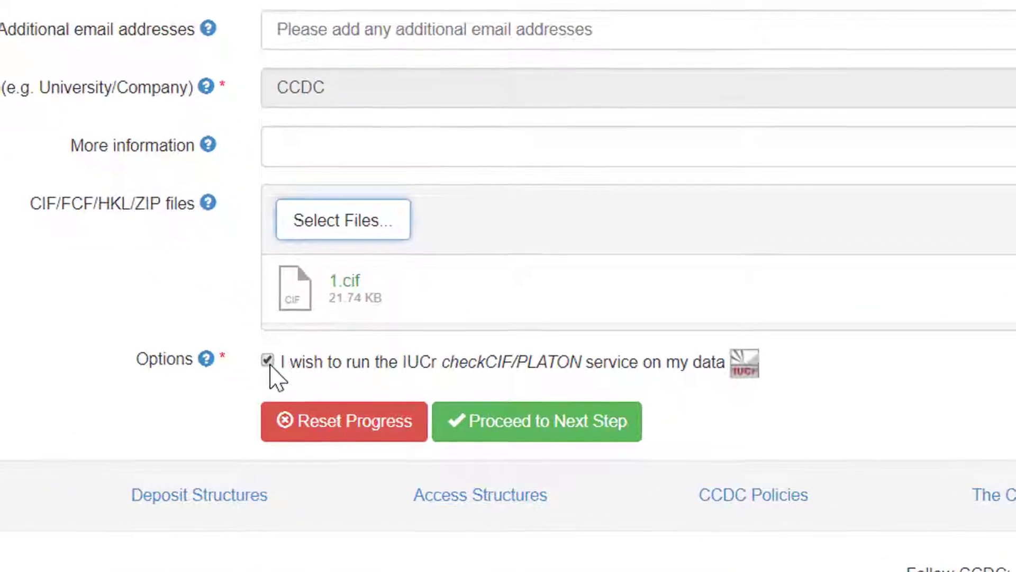
{"action": "left_click", "coordinate": [283, 367]}
{"action": "left_click", "coordinate": [269, 366]}
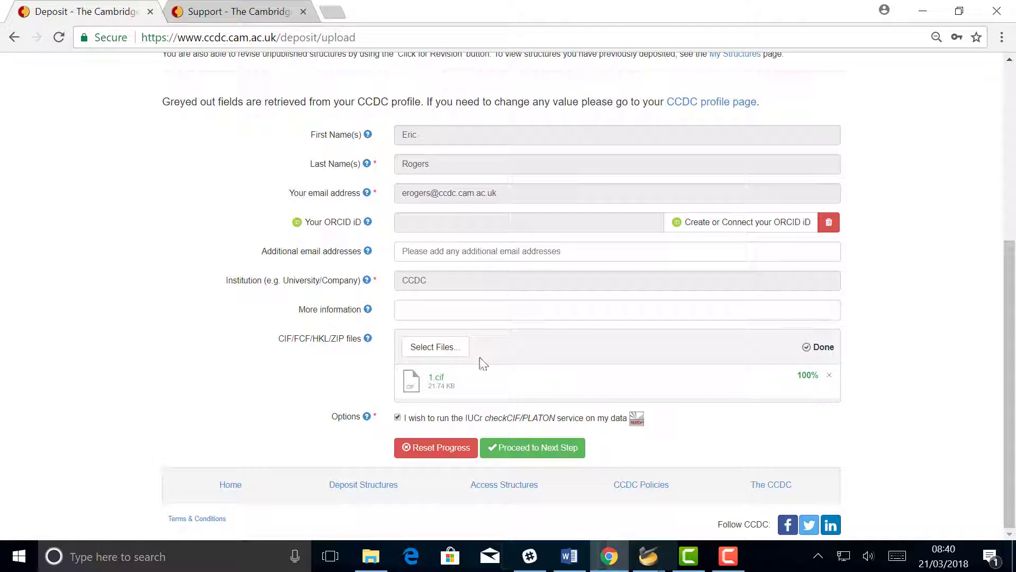
Proceed past the upload and give 'old data no structure factor files provided' as the reason.
{"action": "left_click", "coordinate": [510, 454]}
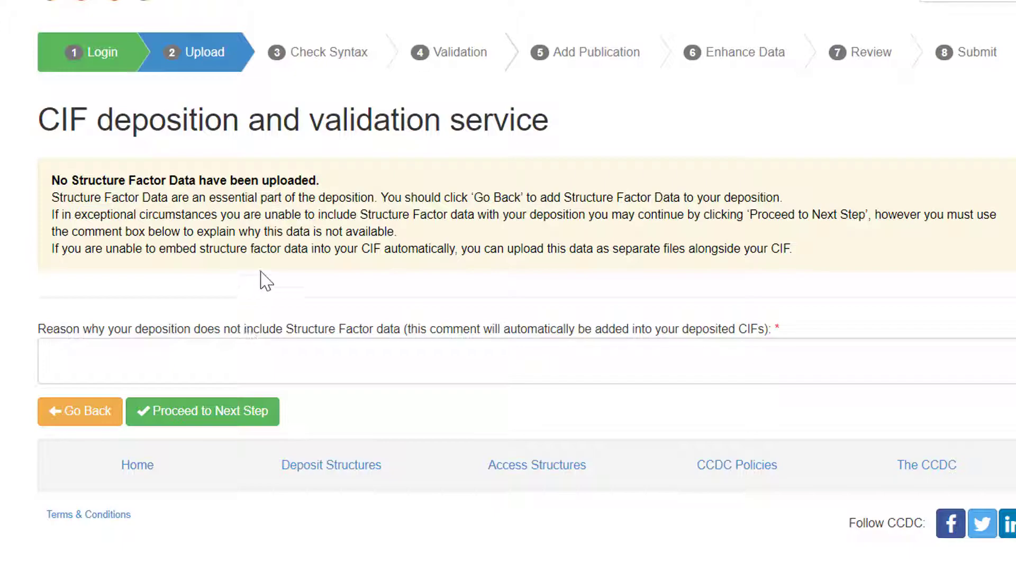
{"action": "left_click", "coordinate": [158, 364]}
{"action": "type", "text": "old data"}
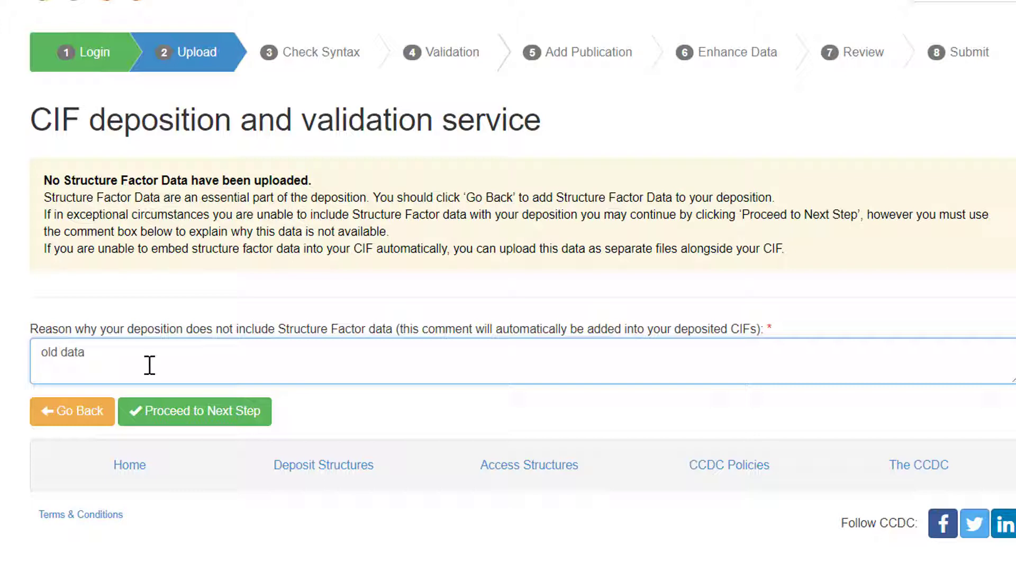
{"action": "type", "text": " no structure factor files provided"}
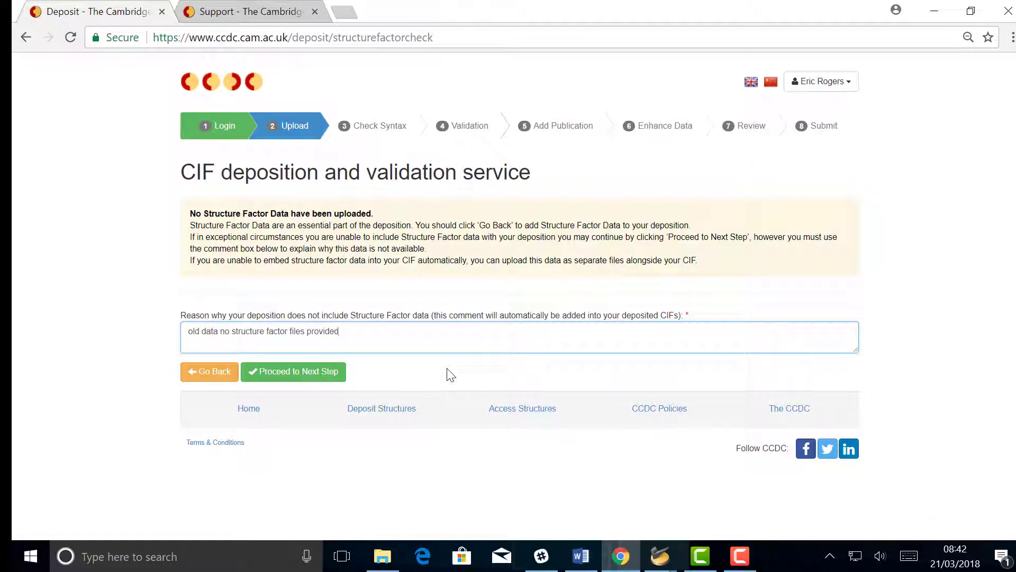
Return to the Upload step and attach the 1.hkl structure factor file (531.42 KB).
{"action": "left_click", "coordinate": [291, 134]}
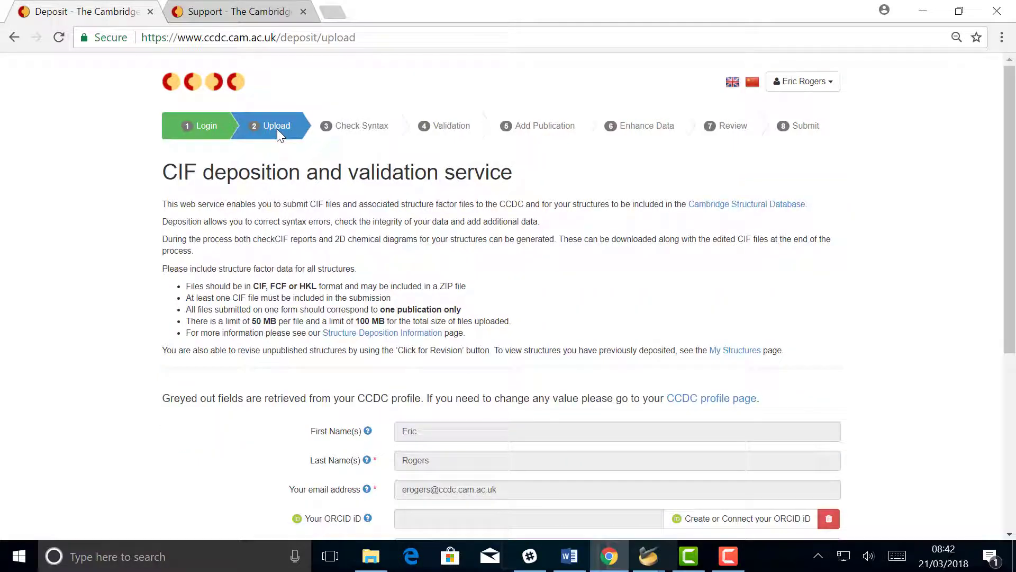
{"action": "scroll", "coordinate": [405, 194], "scroll_direction": "down", "scroll_amount": 5}
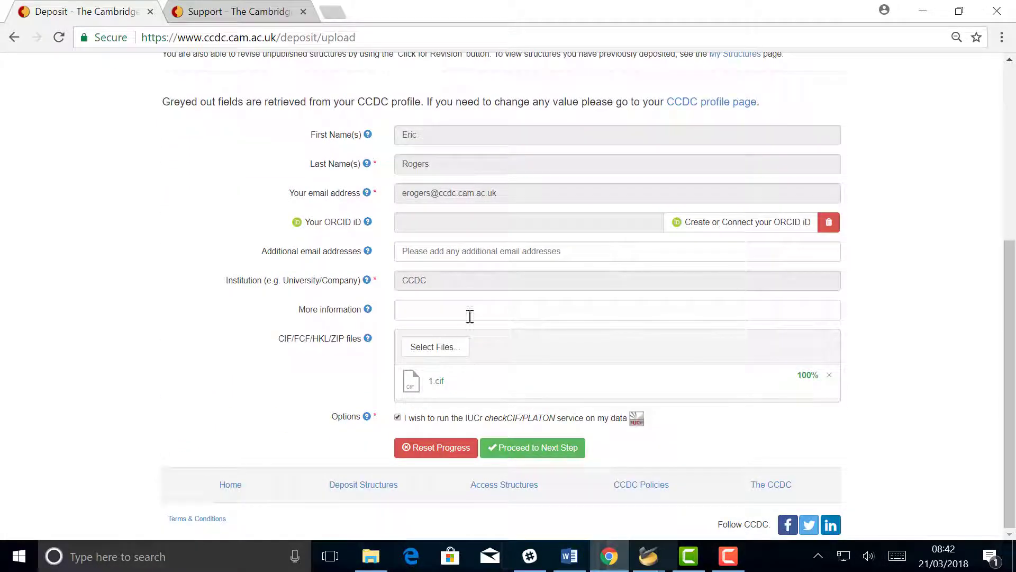
{"action": "left_click", "coordinate": [450, 351]}
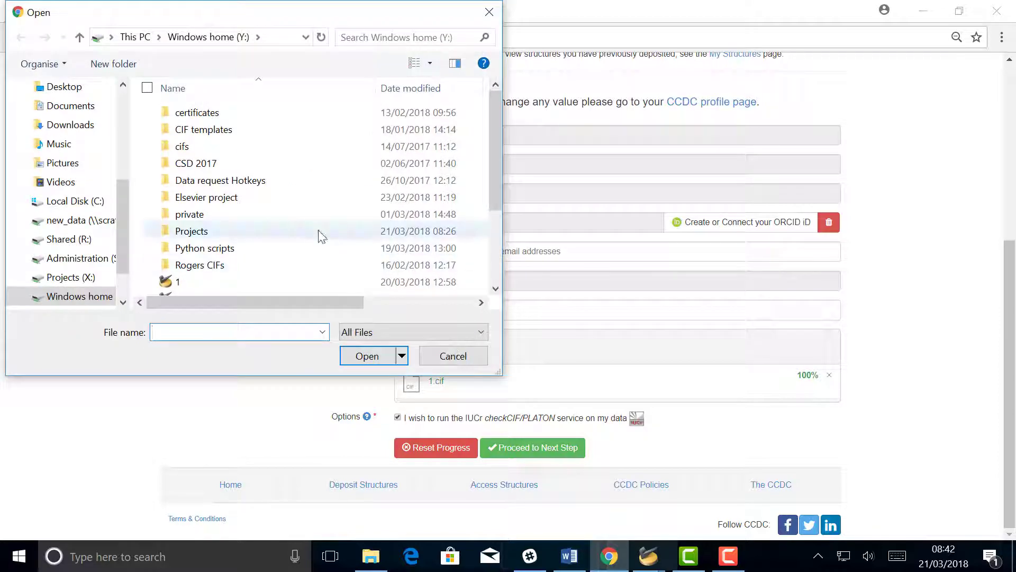
{"action": "scroll", "coordinate": [323, 223], "scroll_direction": "down", "scroll_amount": 2}
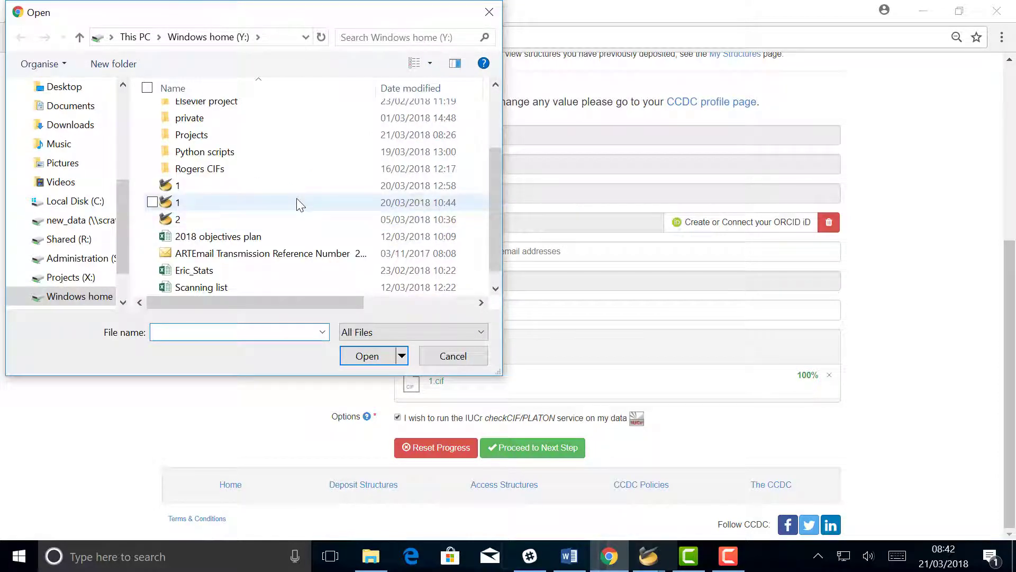
{"action": "left_click", "coordinate": [301, 203]}
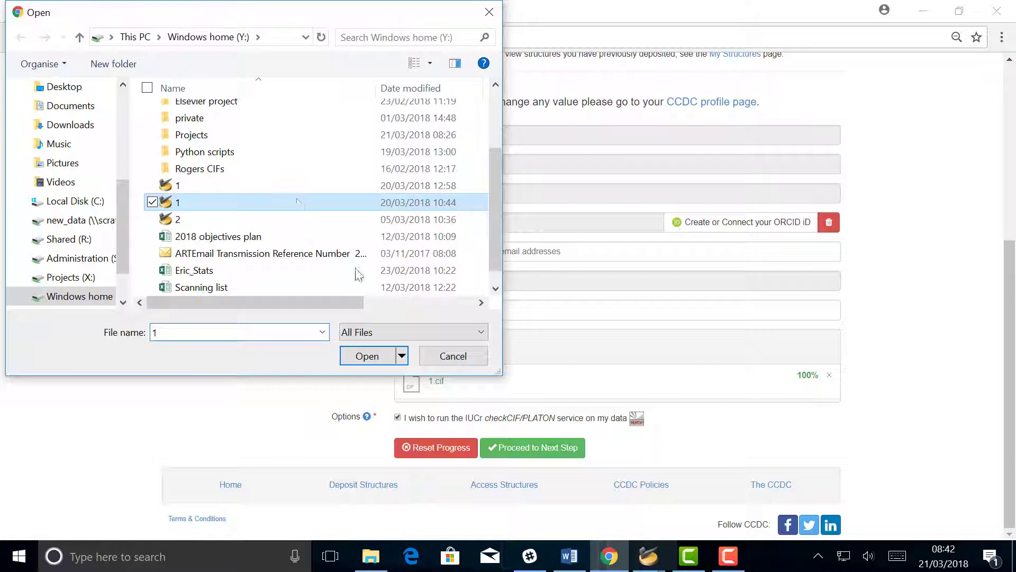
{"action": "left_click", "coordinate": [368, 355]}
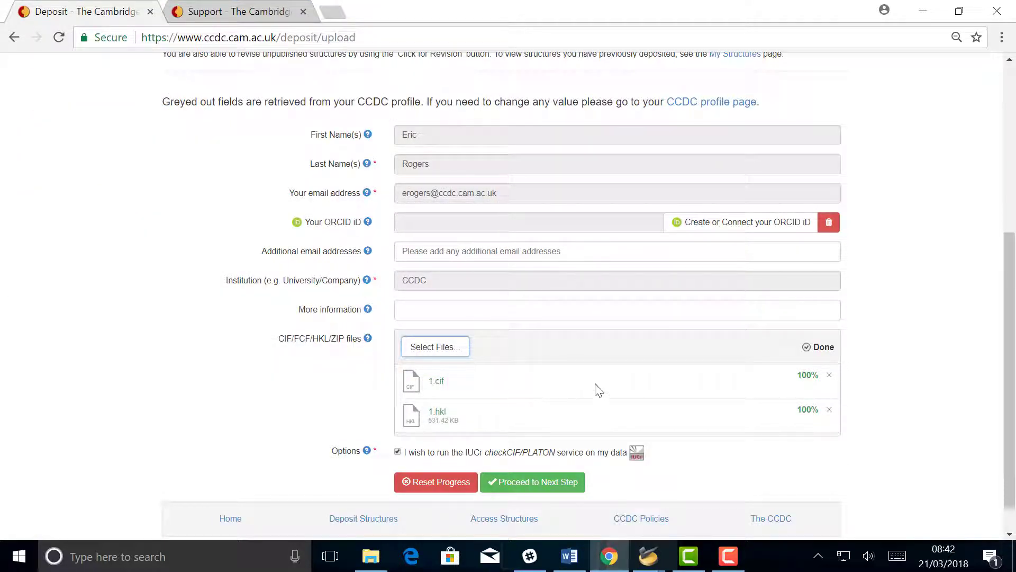
Minimize enCIFer after its 2.cif check (9221 lines, no errors, 2 warnings) to reveal the upload form.
{"action": "mouse_move", "coordinate": [648, 554]}
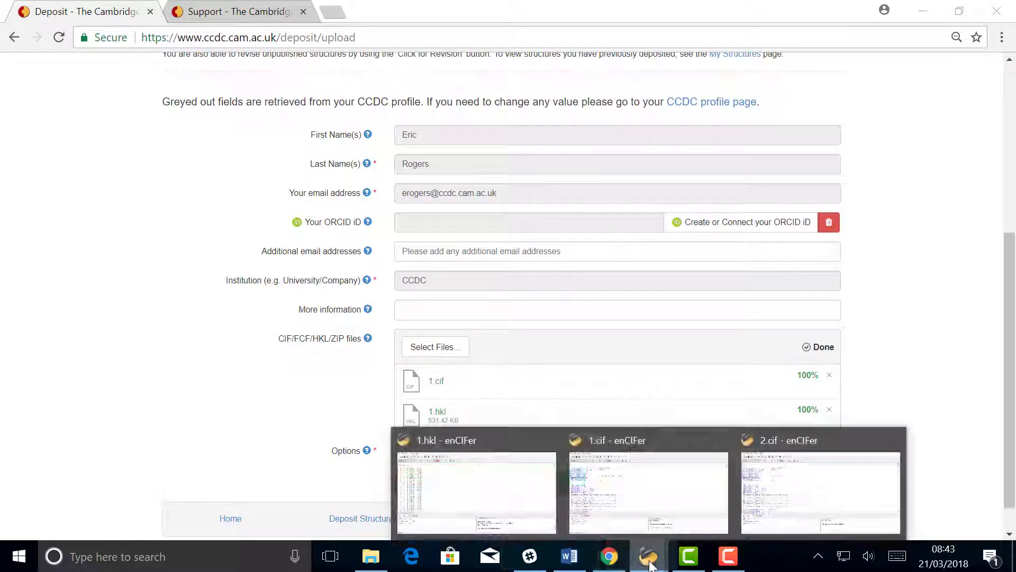
{"action": "left_click", "coordinate": [789, 484]}
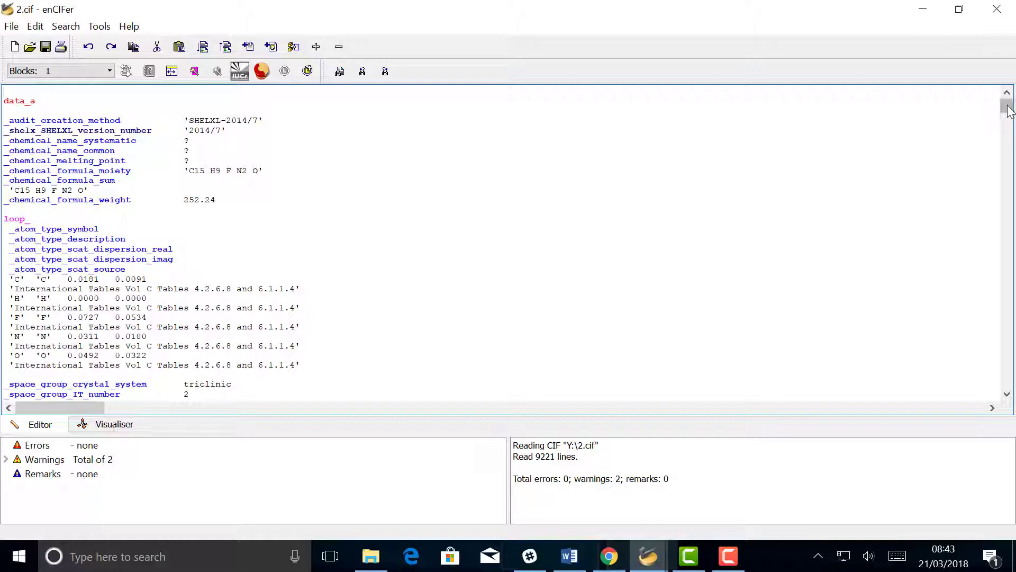
{"action": "left_click_drag", "start_coordinate": [1007, 106], "coordinate": [980, 86]}
{"action": "left_click", "coordinate": [922, 9]}
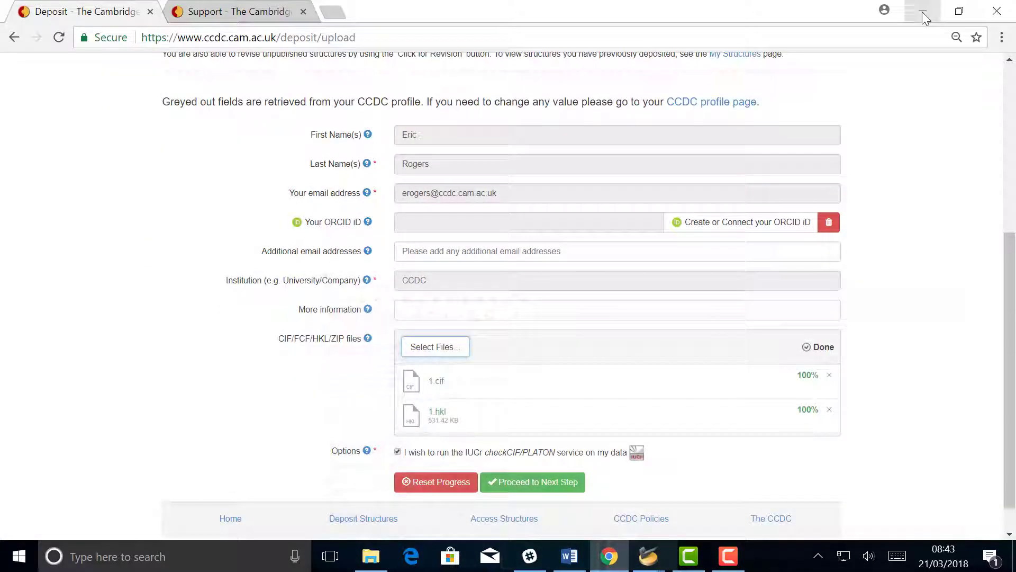
Attach 2.cif alongside 1.cif and 1.hkl, then proceed to the Validation step.
{"action": "left_click", "coordinate": [443, 347]}
{"action": "scroll", "coordinate": [291, 254], "scroll_direction": "down", "scroll_amount": 1}
{"action": "left_click", "coordinate": [277, 270]}
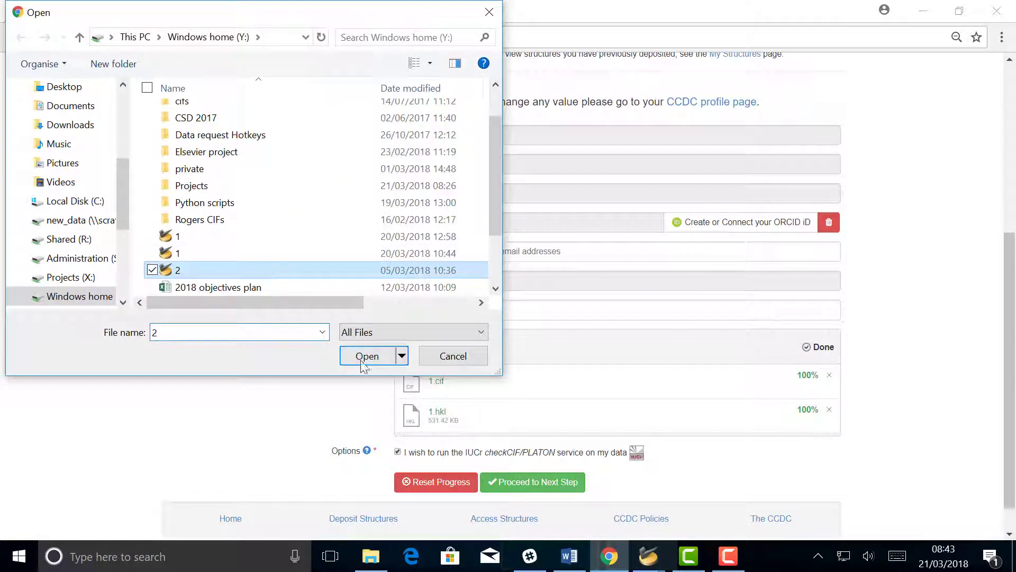
{"action": "left_click", "coordinate": [366, 356]}
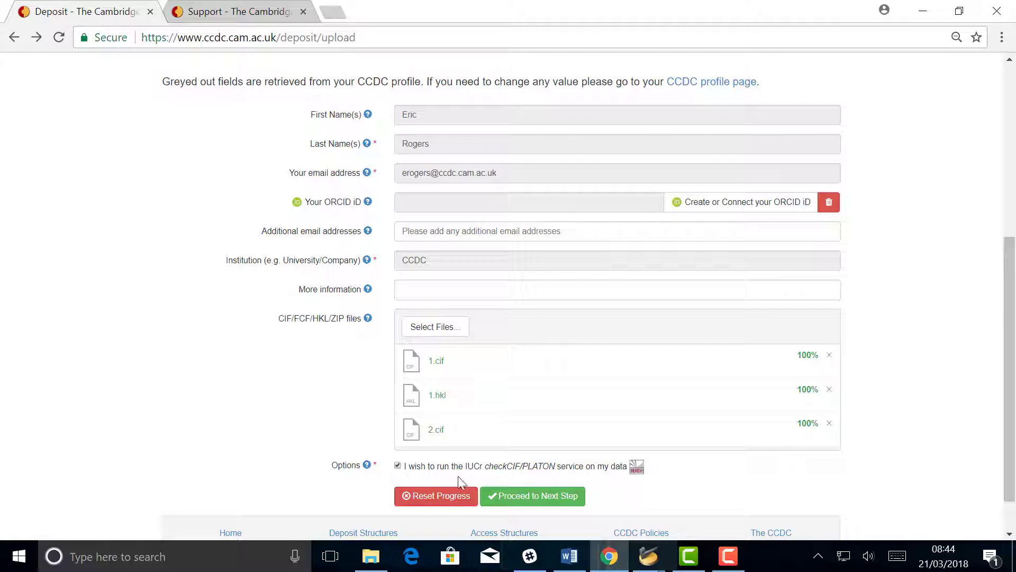
{"action": "left_click", "coordinate": [526, 499]}
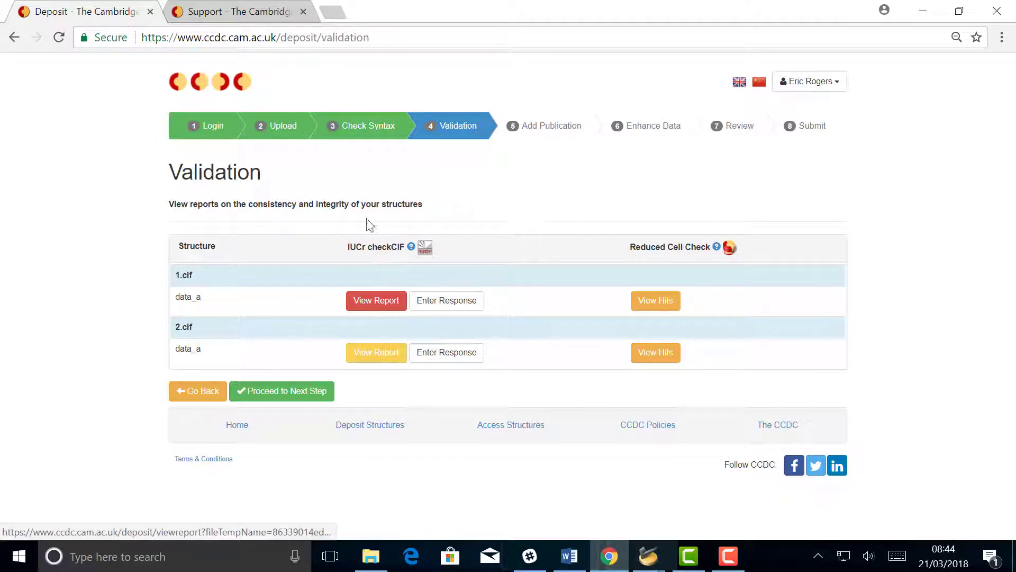
Open 1.cif's checkCIF/PLATON report and review its alerts: 1 A, 1 B, 2 C, 2 G.
{"action": "left_click", "coordinate": [369, 307]}
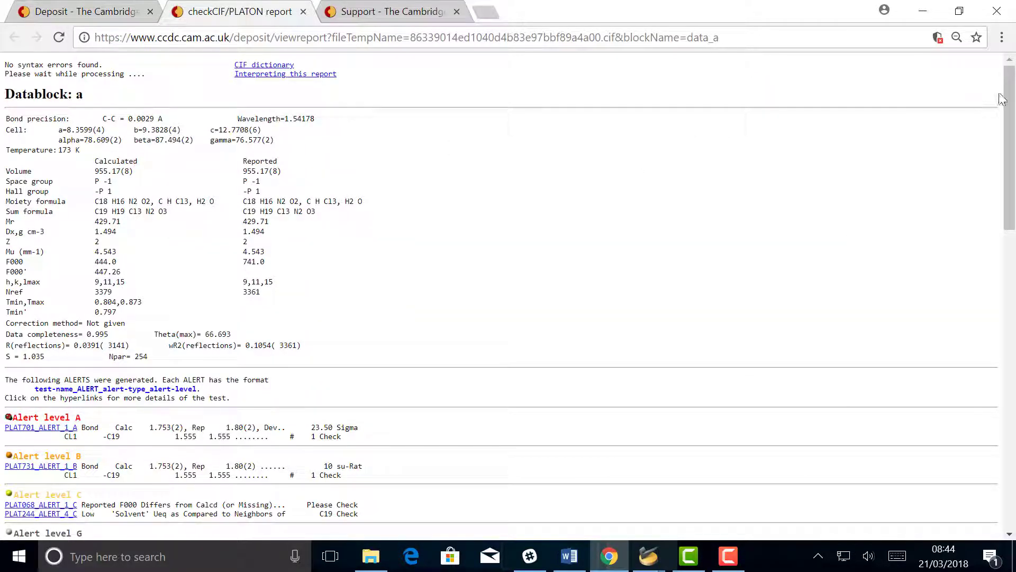
{"action": "left_click_drag", "start_coordinate": [1002, 109], "coordinate": [1002, 407]}
{"action": "scroll", "coordinate": [521, 271], "scroll_direction": "up", "scroll_amount": 15}
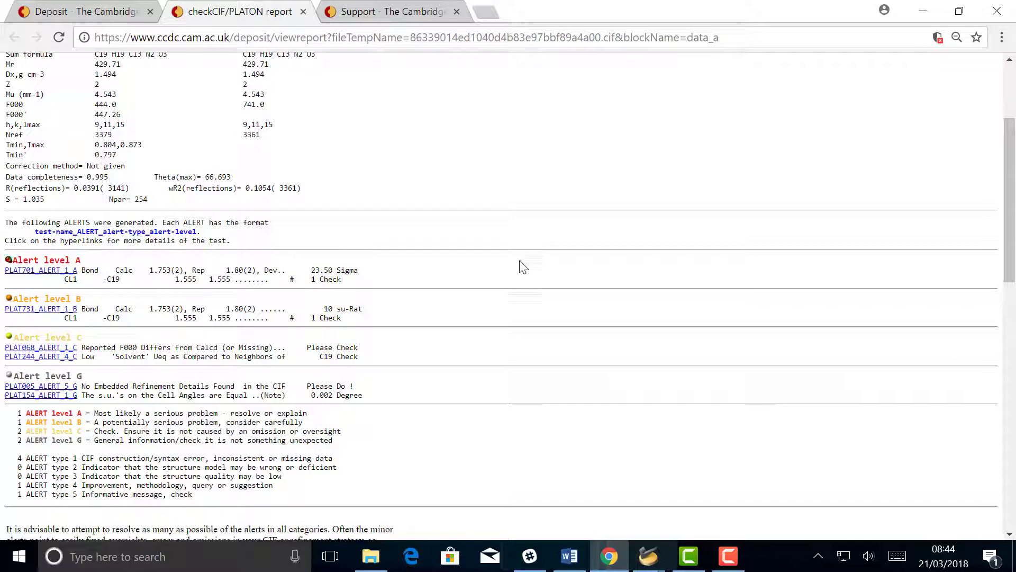
{"action": "scroll", "coordinate": [108, 276], "scroll_direction": "up", "scroll_amount": 3}
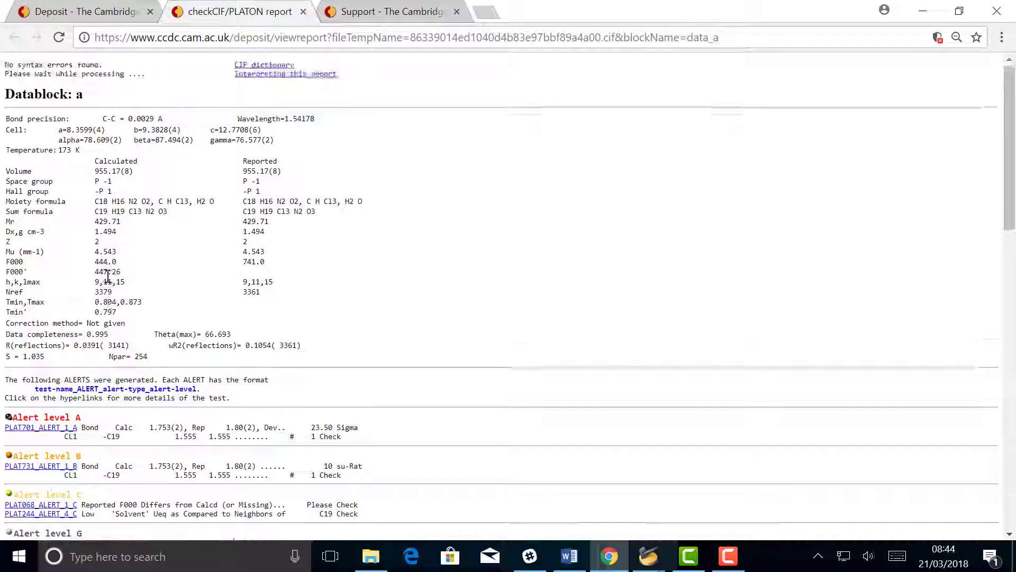
{"action": "scroll", "coordinate": [137, 270], "scroll_direction": "down", "scroll_amount": 3}
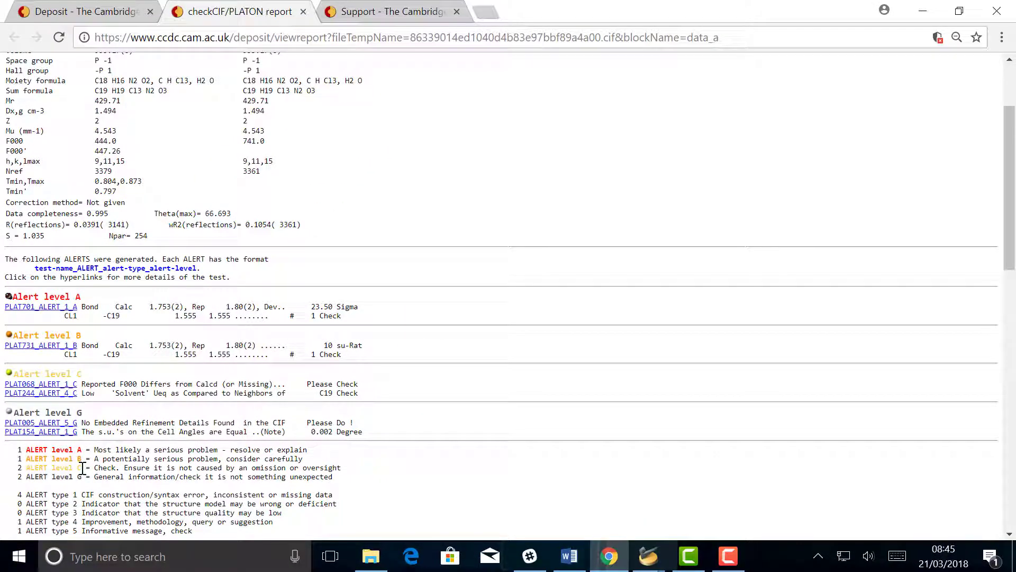
Close the report, open 1.cif's alert response form at PLAT701, then dismiss it unsaved.
{"action": "left_click", "coordinate": [303, 11]}
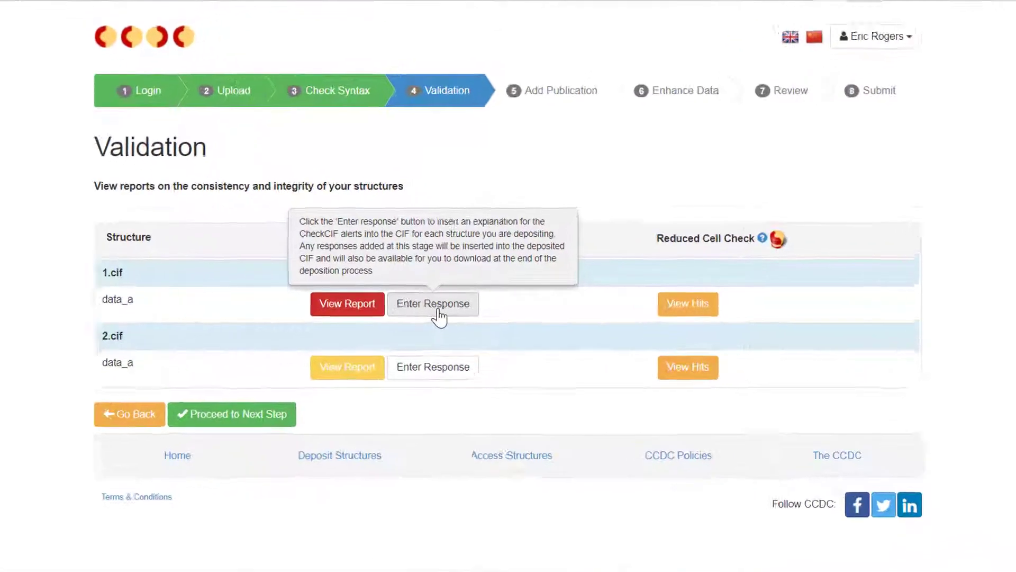
{"action": "left_click", "coordinate": [451, 312]}
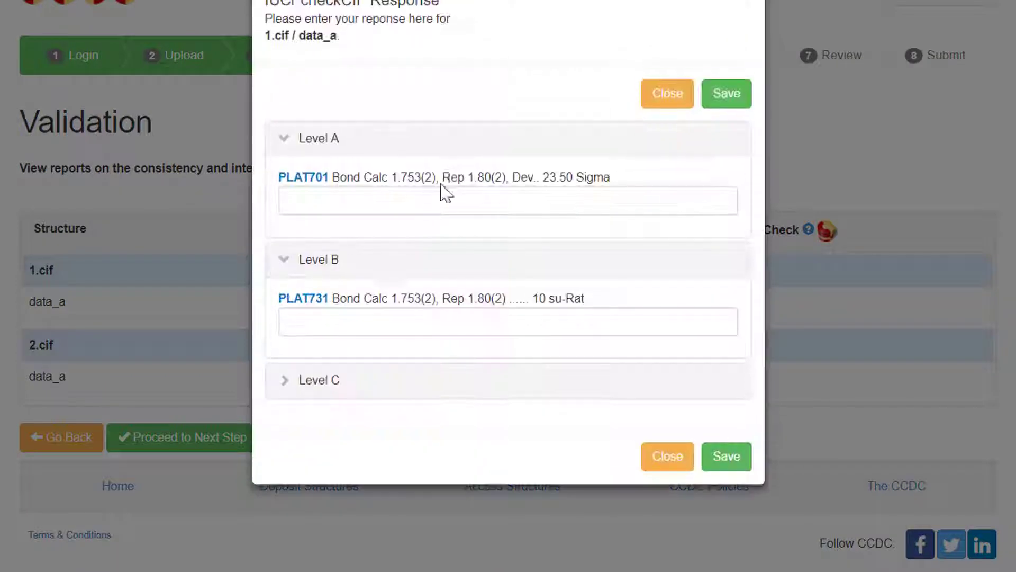
{"action": "left_click", "coordinate": [566, 202]}
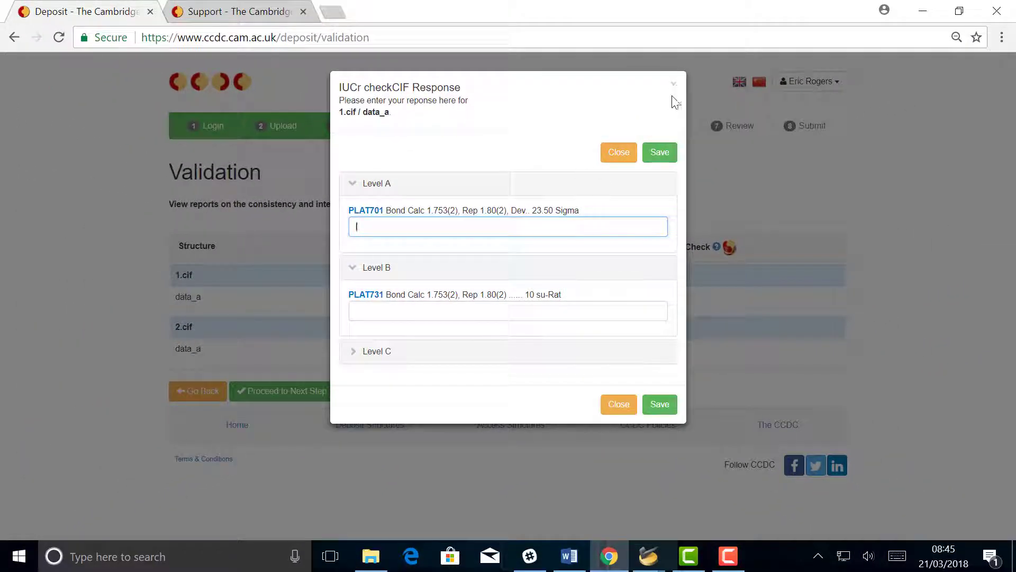
{"action": "left_click", "coordinate": [674, 85]}
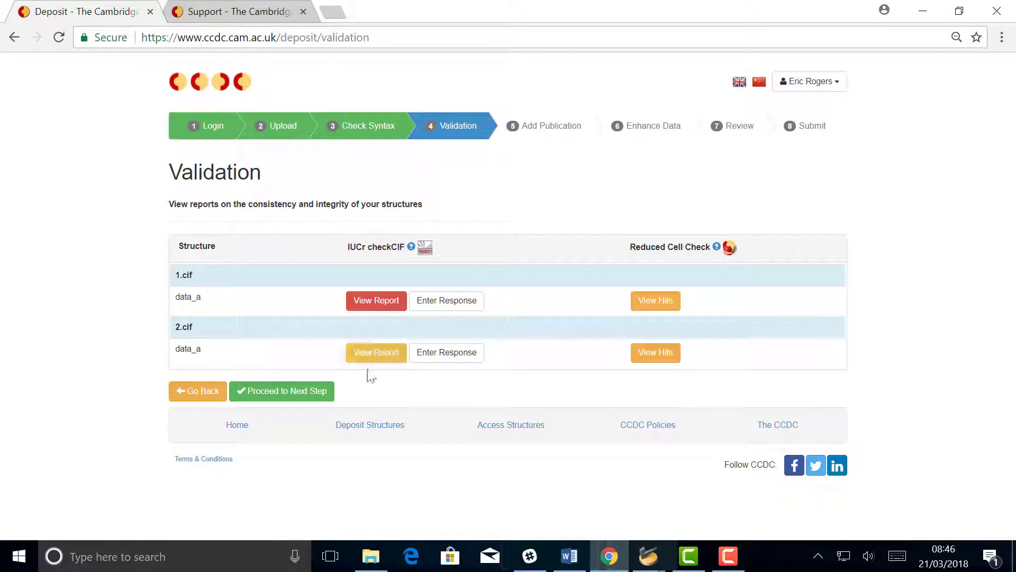
Proceed to Add Publication and choose Journal of the American Chemical Society as the journal.
{"action": "left_click", "coordinate": [281, 392]}
{"action": "scroll", "coordinate": [476, 297], "scroll_direction": "down", "scroll_amount": 1}
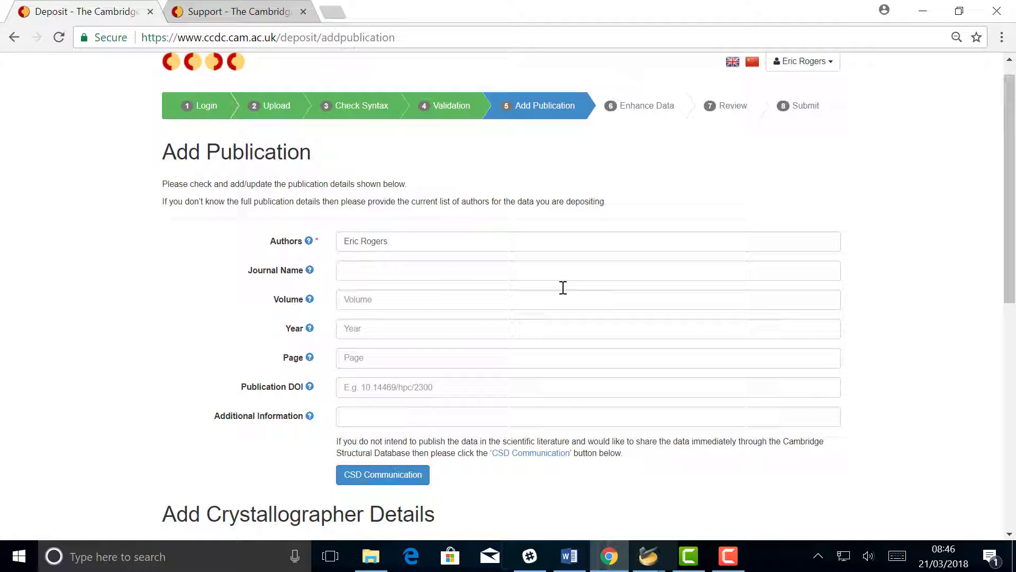
{"action": "left_click", "coordinate": [463, 263]}
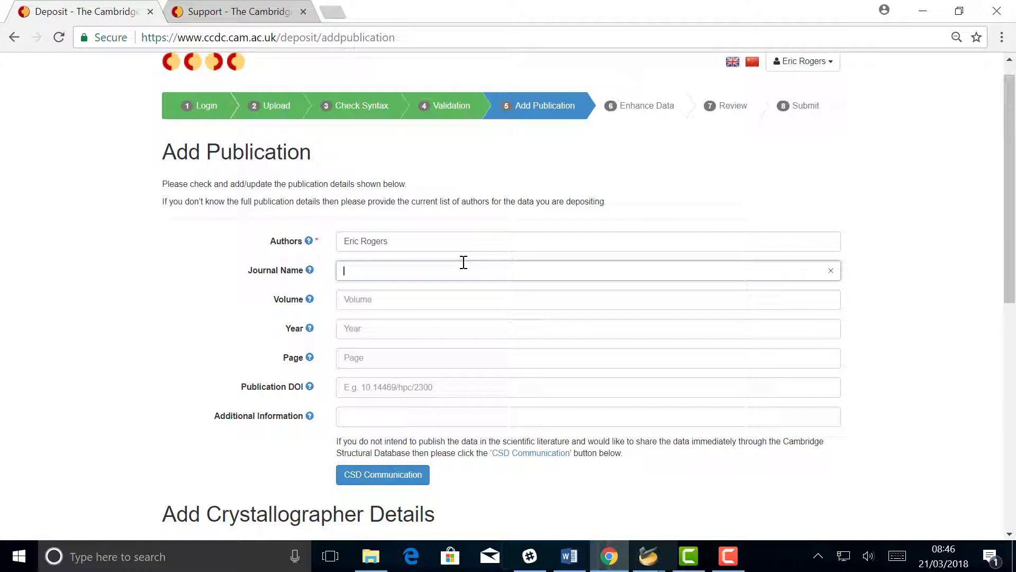
{"action": "left_click", "coordinate": [463, 262]}
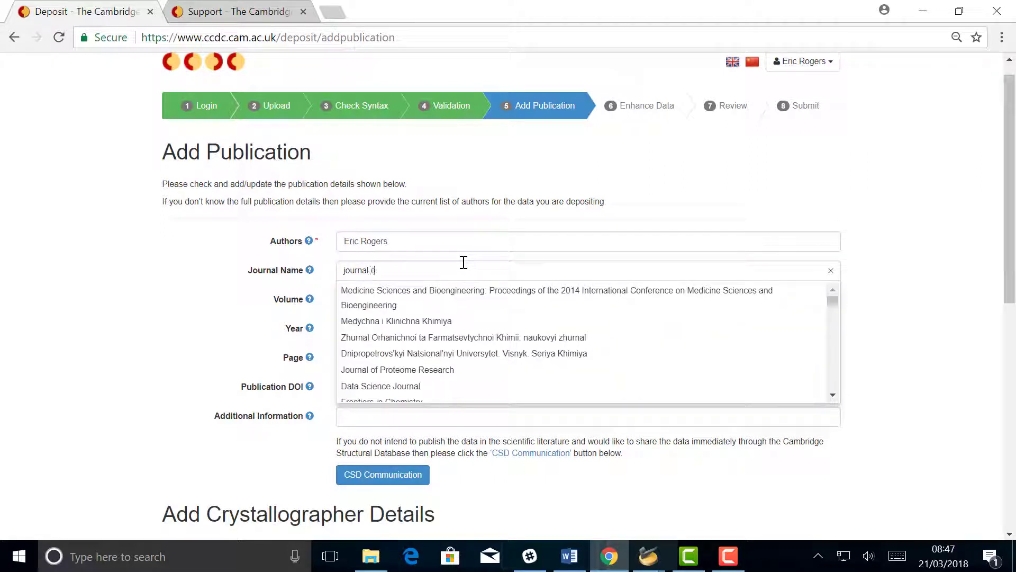
{"action": "type", "text": "journal of the america"}
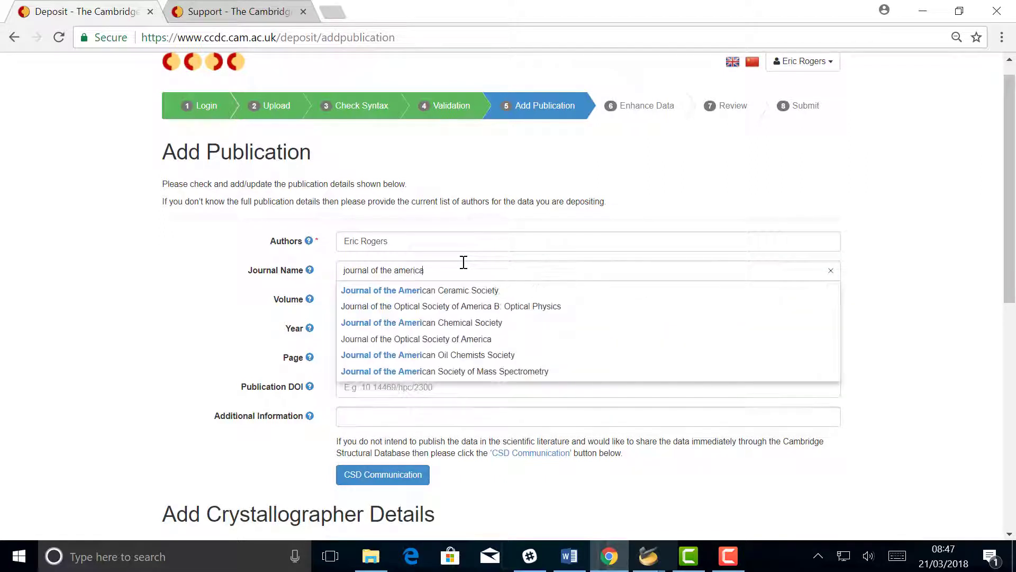
{"action": "left_click", "coordinate": [479, 322]}
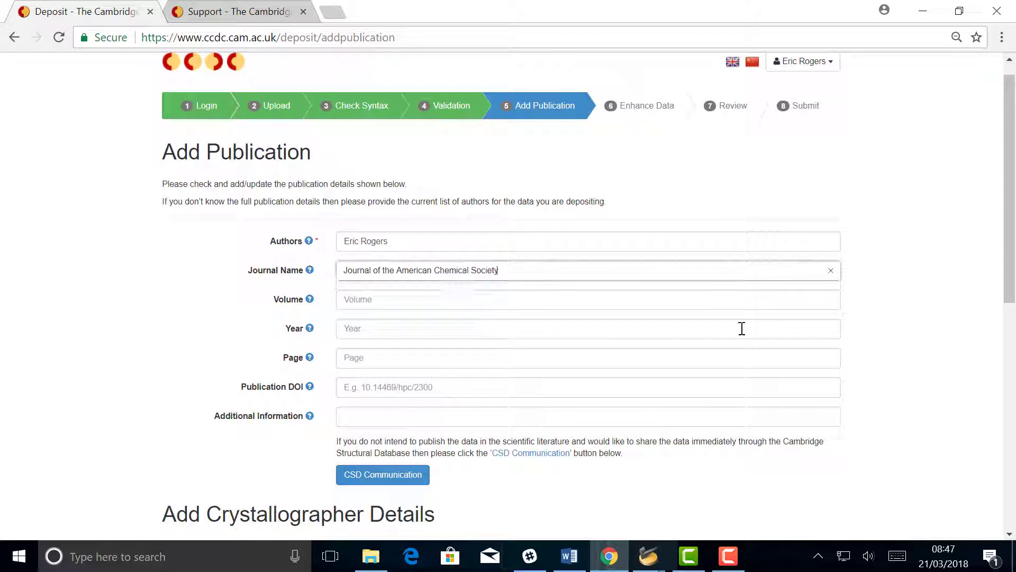
{"action": "scroll", "coordinate": [460, 256], "scroll_direction": "down", "scroll_amount": 1}
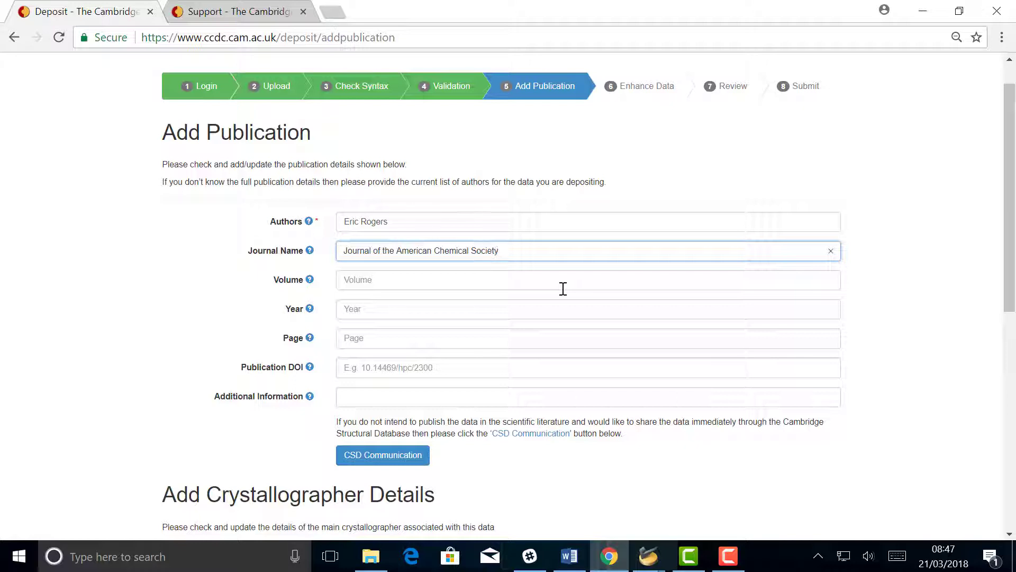
{"action": "scroll", "coordinate": [553, 286], "scroll_direction": "down", "scroll_amount": 2}
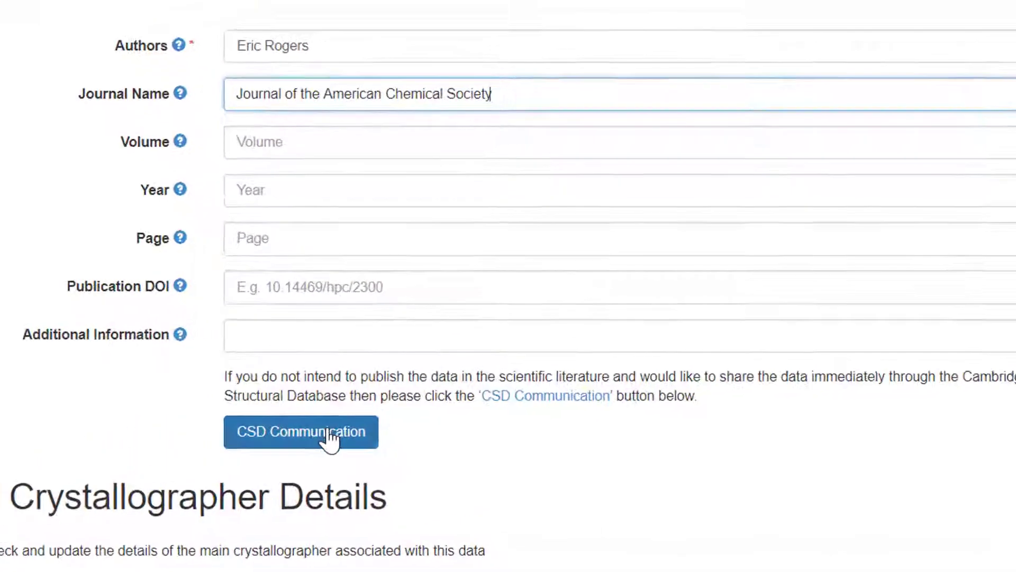
{"action": "left_click", "coordinate": [329, 438]}
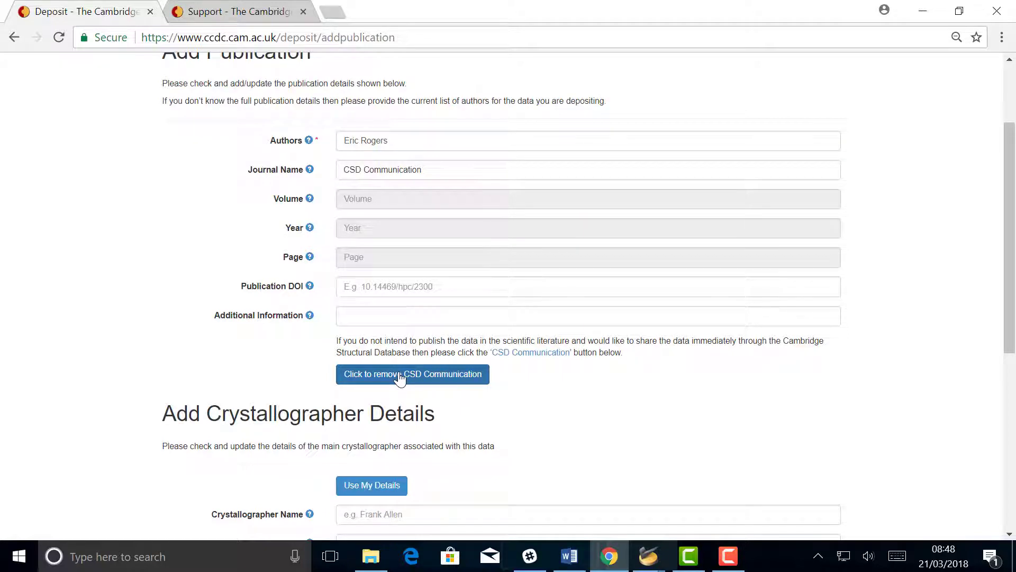
{"action": "left_click", "coordinate": [428, 377]}
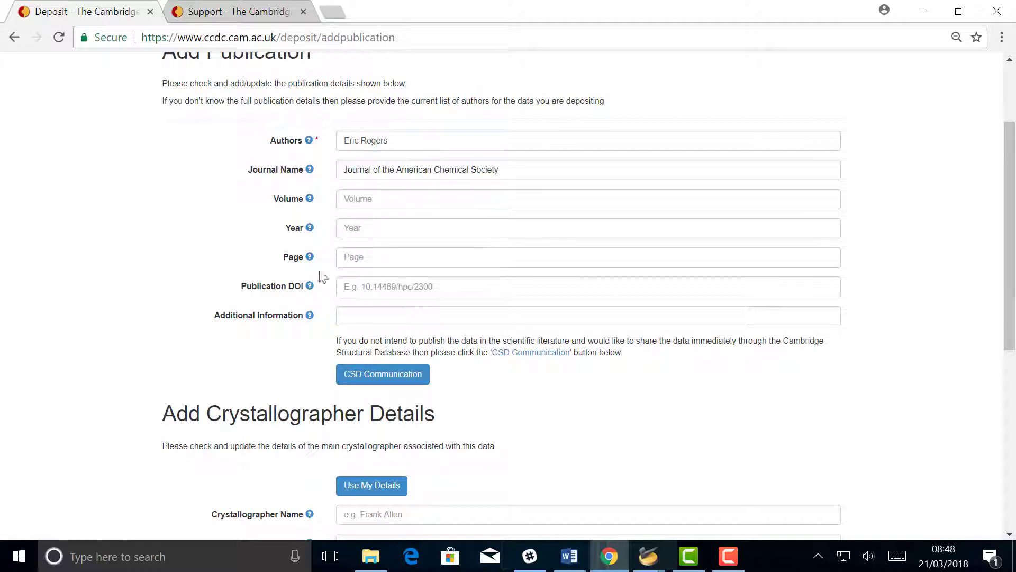
Confirm the publication details and terms, then proceed to Enhance Data for 1.cif and 2.cif.
{"action": "scroll", "coordinate": [661, 367], "scroll_direction": "down", "scroll_amount": 5}
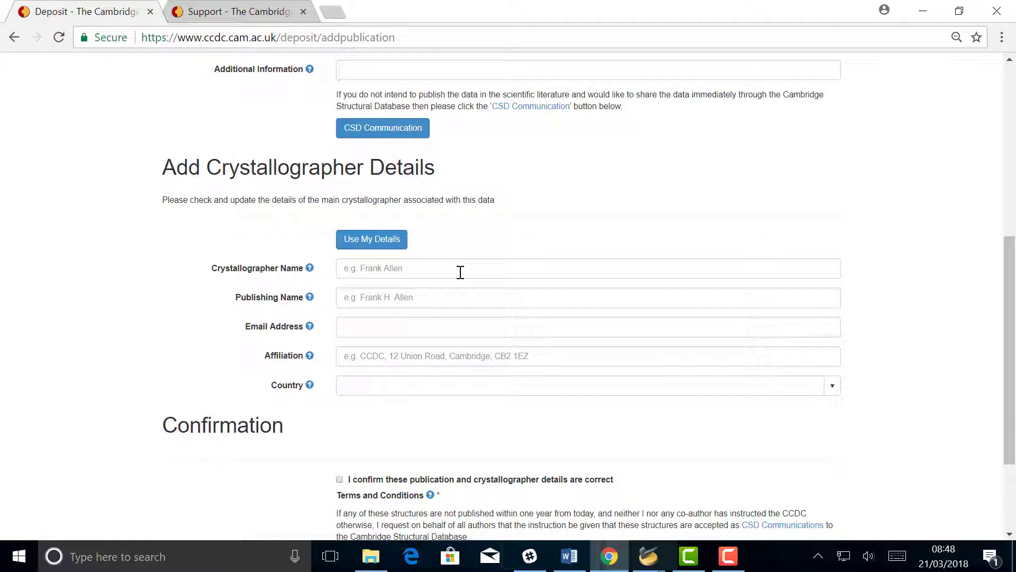
{"action": "scroll", "coordinate": [370, 328], "scroll_direction": "up", "scroll_amount": 2}
{"action": "scroll", "coordinate": [370, 329], "scroll_direction": "down", "scroll_amount": 4}
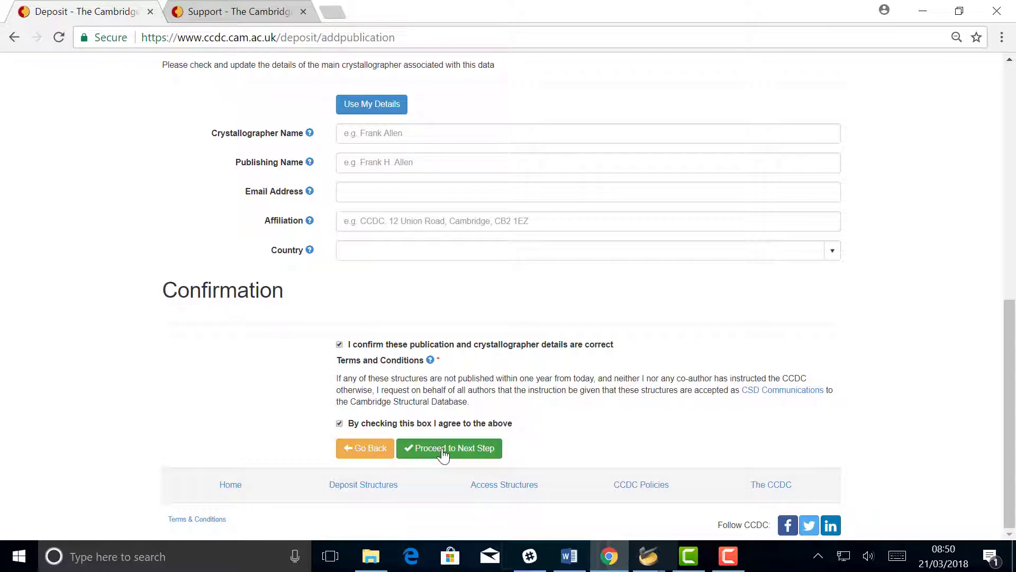
{"action": "left_click", "coordinate": [443, 450]}
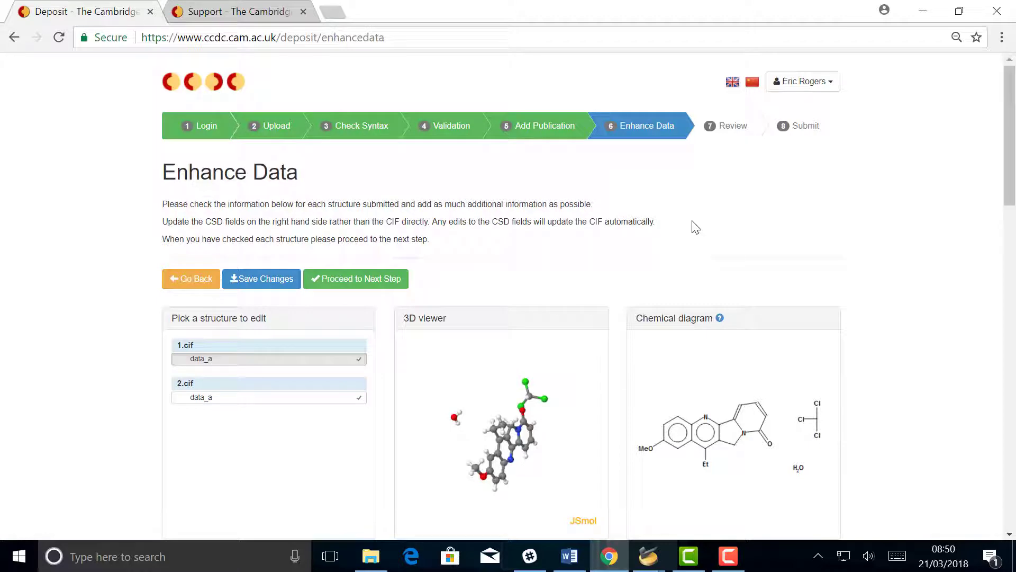
Select the 2.cif data_a structure and scroll through its CIF text and data fields.
{"action": "scroll", "coordinate": [694, 226], "scroll_direction": "down", "scroll_amount": 11}
{"action": "scroll", "coordinate": [694, 227], "scroll_direction": "up", "scroll_amount": 8}
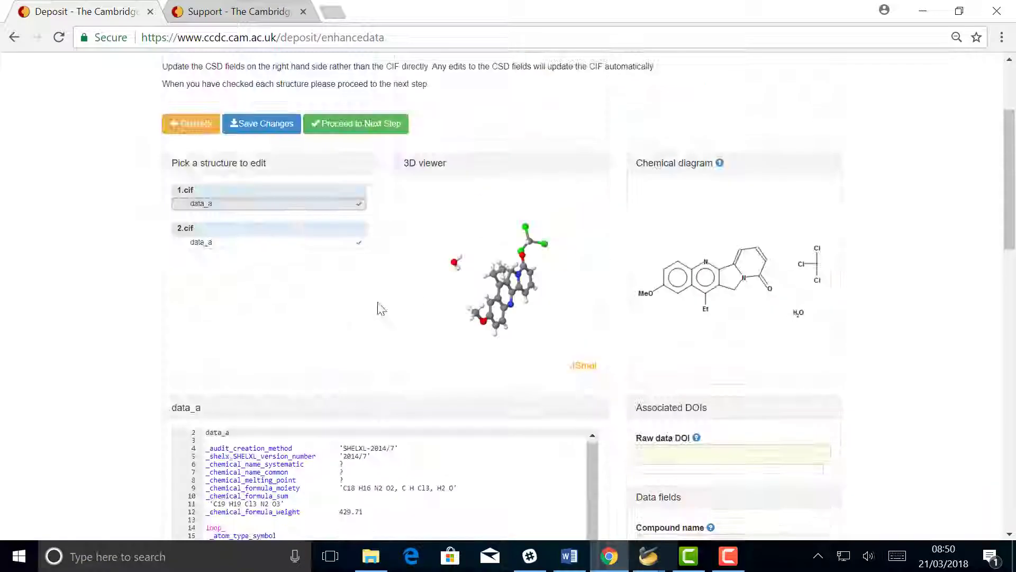
{"action": "left_click", "coordinate": [255, 243]}
{"action": "scroll", "coordinate": [735, 324], "scroll_direction": "down", "scroll_amount": 5}
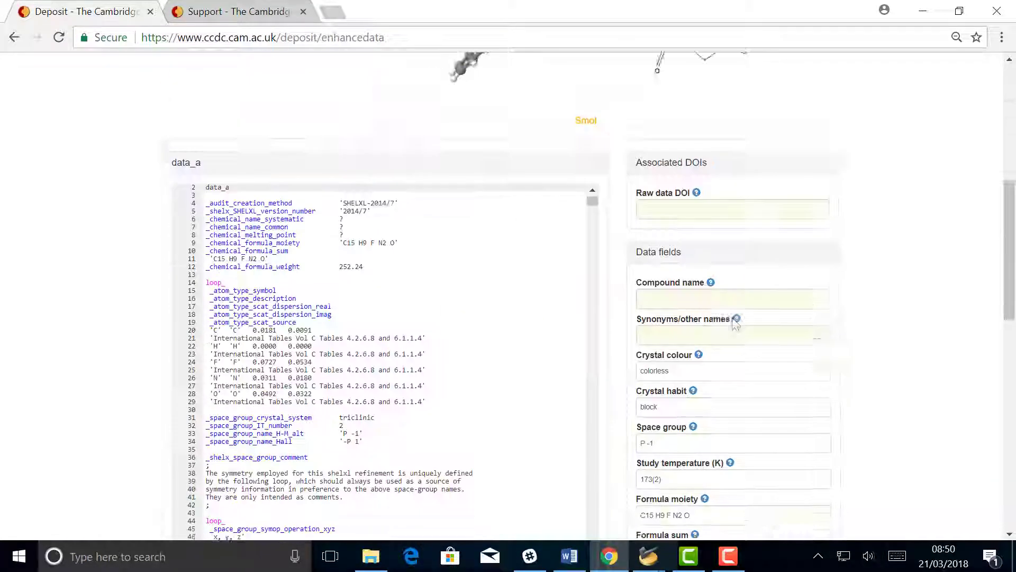
{"action": "scroll", "coordinate": [836, 323], "scroll_direction": "down", "scroll_amount": 1}
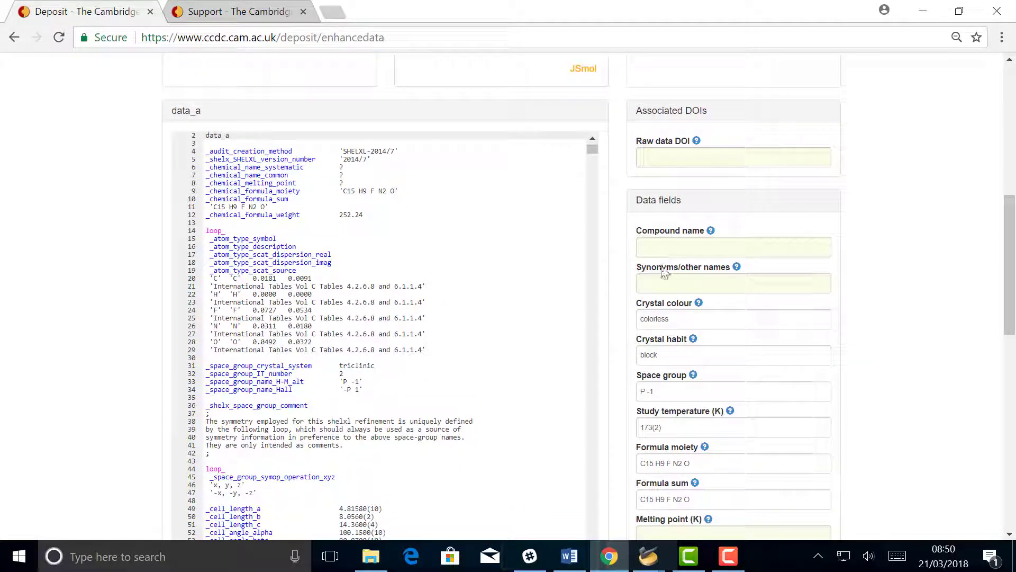
{"action": "left_click_drag", "start_coordinate": [1011, 223], "coordinate": [1014, 409]}
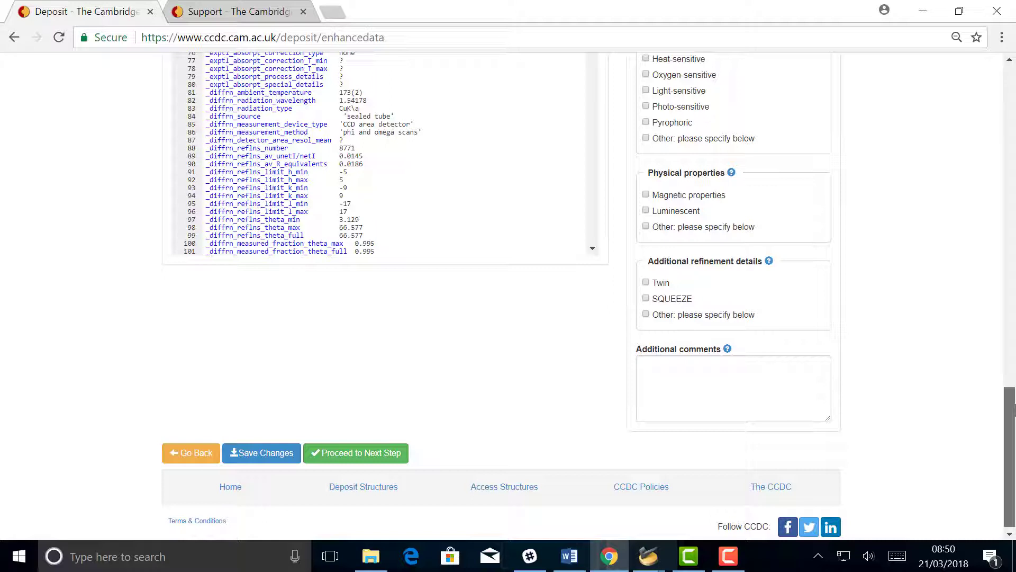
{"action": "left_click_drag", "start_coordinate": [1014, 409], "coordinate": [1012, 398]}
Review the two-structure deposition with 1.cif, 1.hkl and 2.cif, then submit it.
{"action": "left_click", "coordinate": [358, 493]}
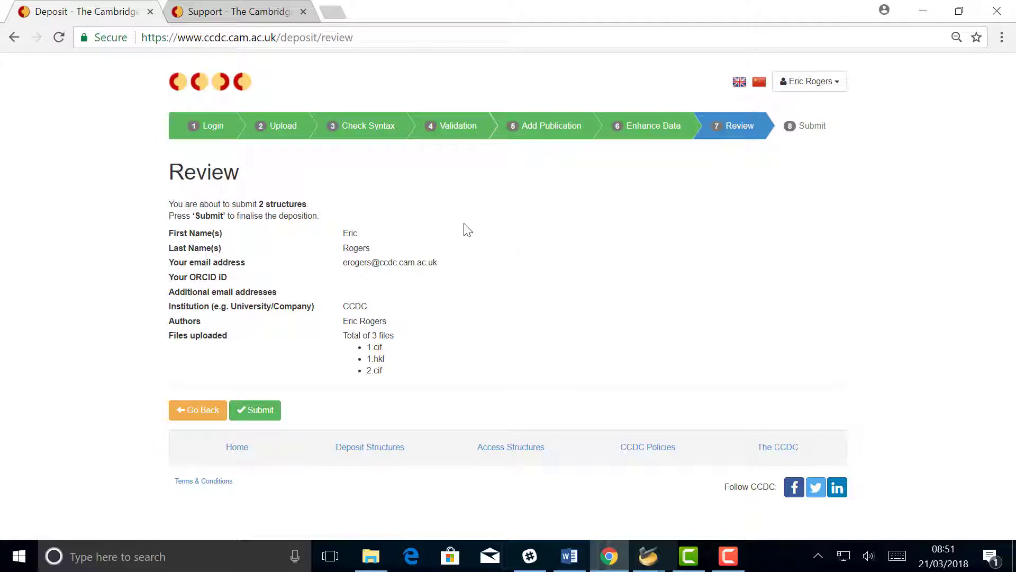
{"action": "left_click", "coordinate": [260, 418]}
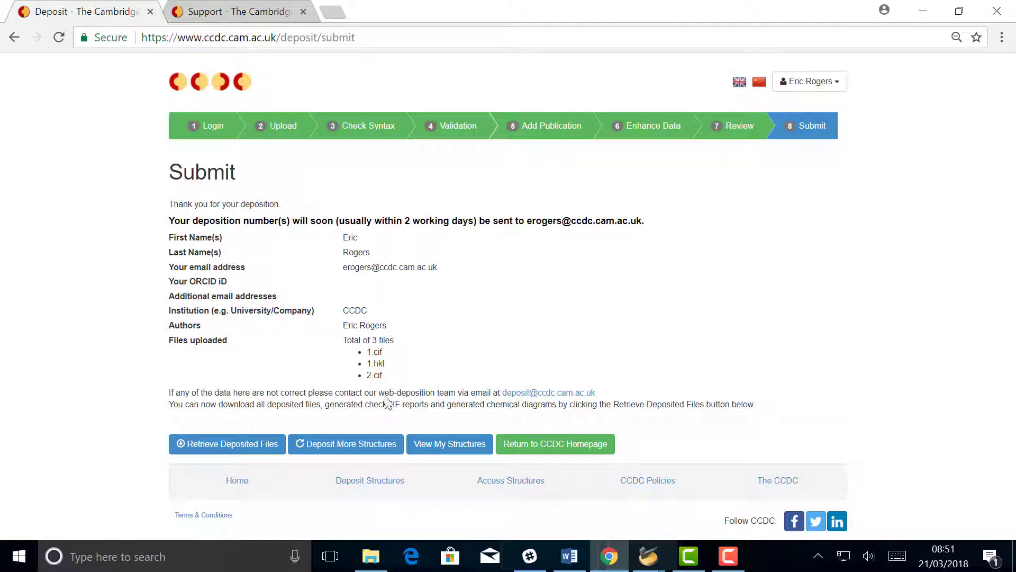
Switch to the 'Support - The Cambridge...' browser tab showing the CCDC help search.
{"action": "left_click", "coordinate": [236, 16]}
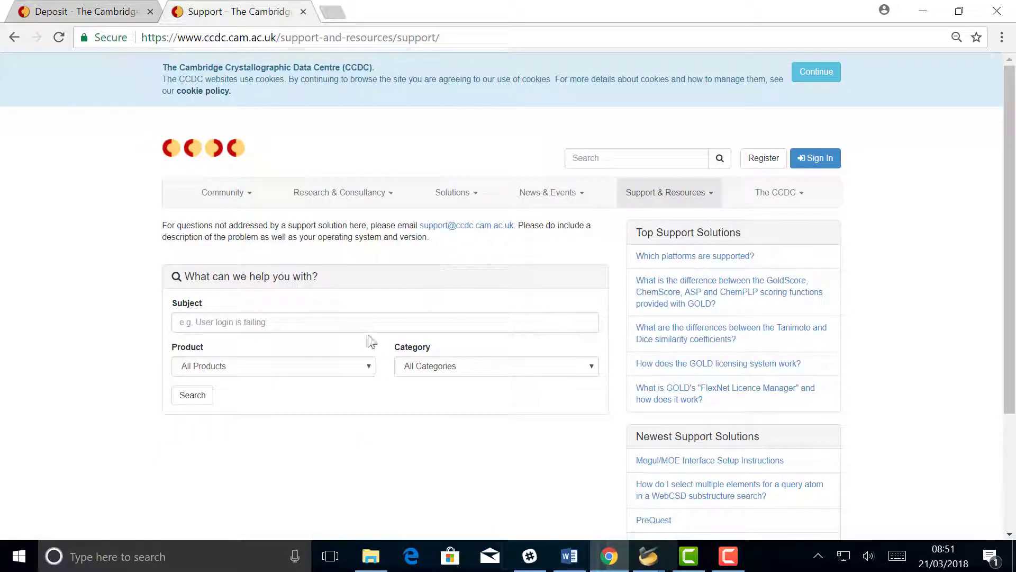